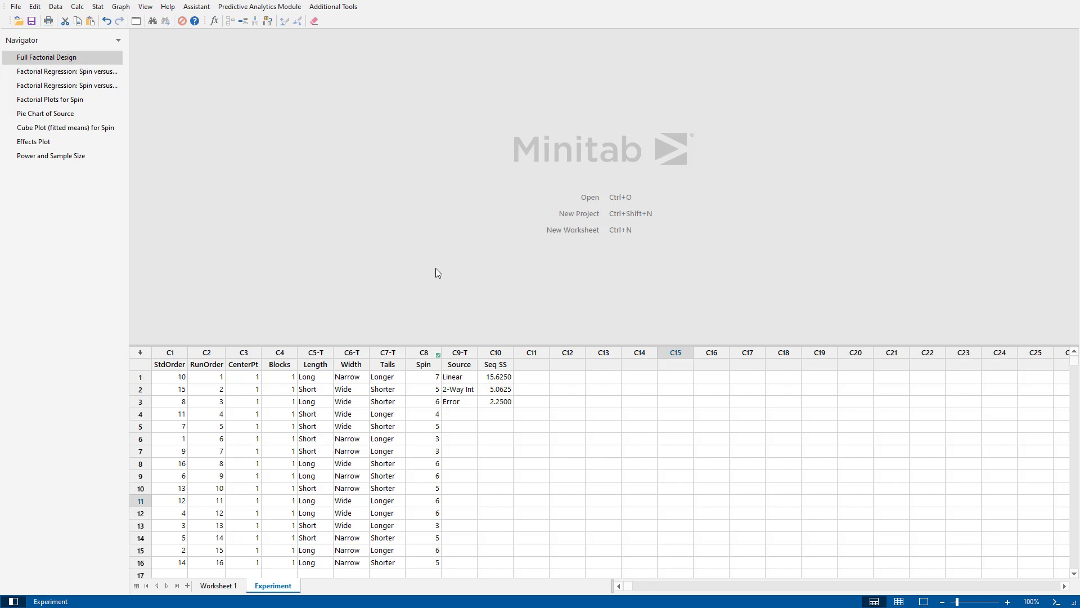
# - Display the Full Factorial Design summary showing 3 factors and 16 runs
pyautogui.click(97, 59)
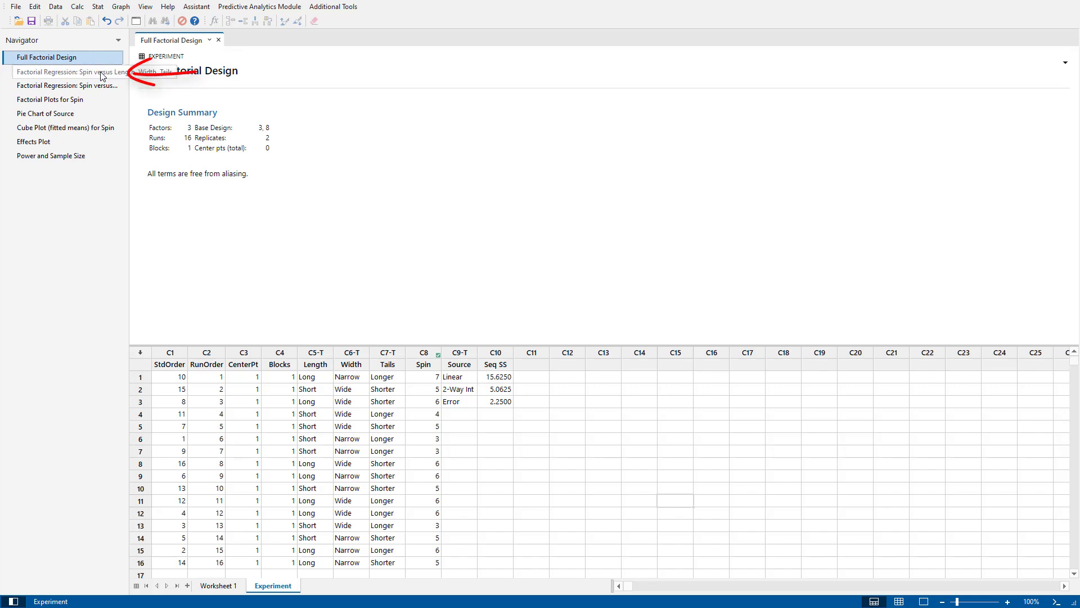
# - Display the first Factorial Regression of Spin versus Length, Width and Tails
pyautogui.click(102, 72)
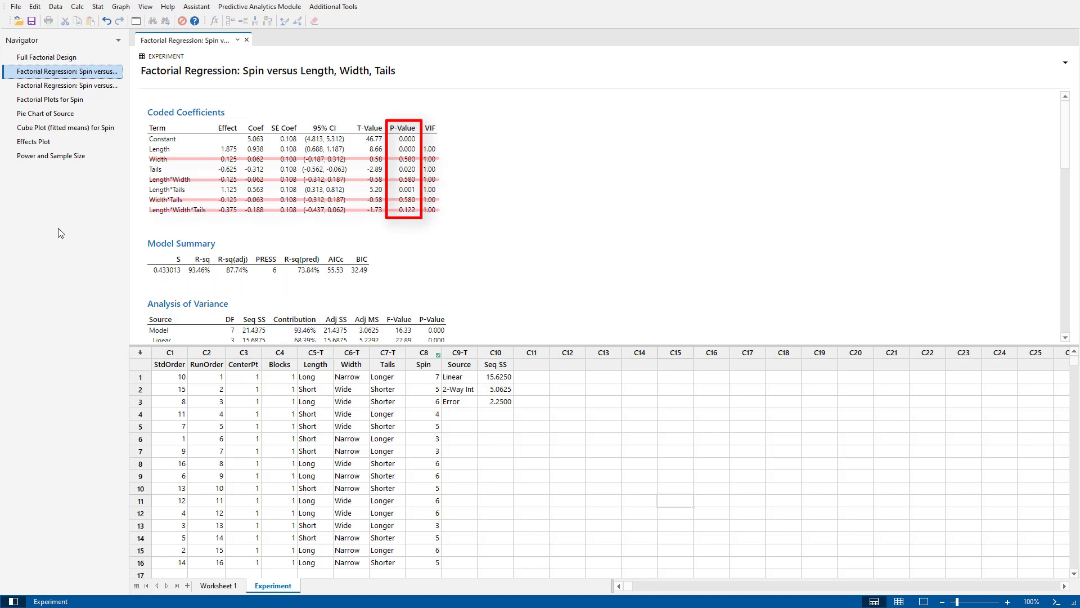
# - Show the reduced Spin versus Length, Tails regression and scroll to its effects and residual plots
pyautogui.click(98, 87)
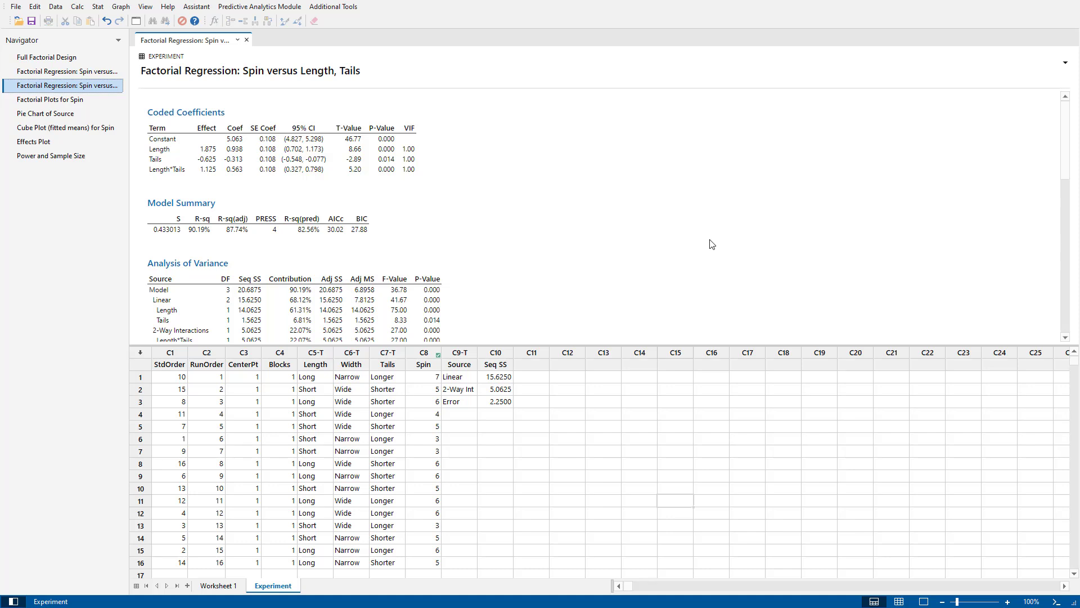
pyautogui.scroll(-1, 712, 244)
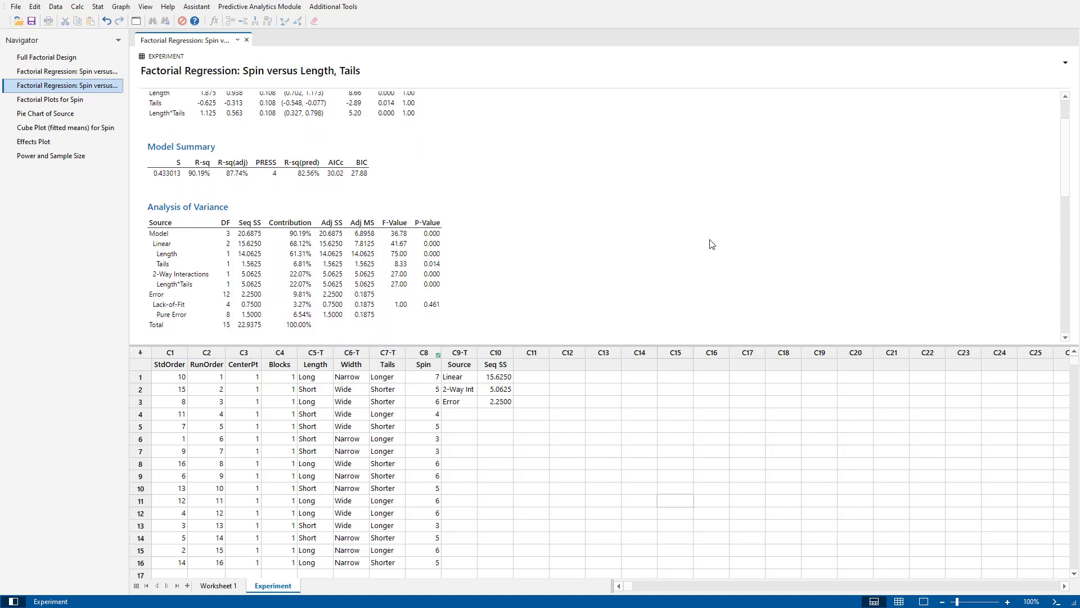
pyautogui.scroll(1, 712, 244)
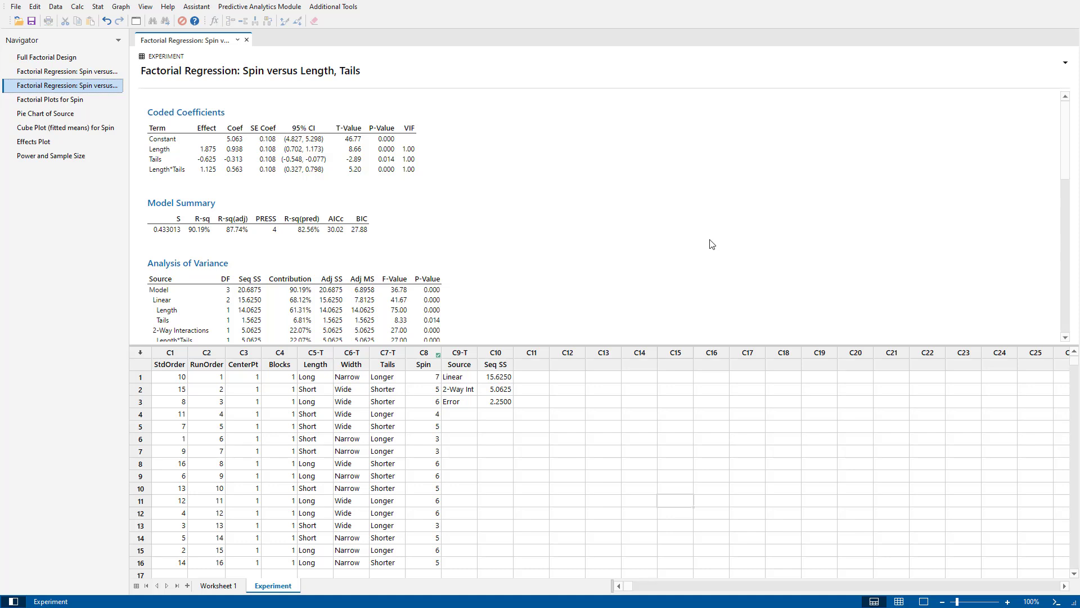
pyautogui.scroll(-8, 712, 244)
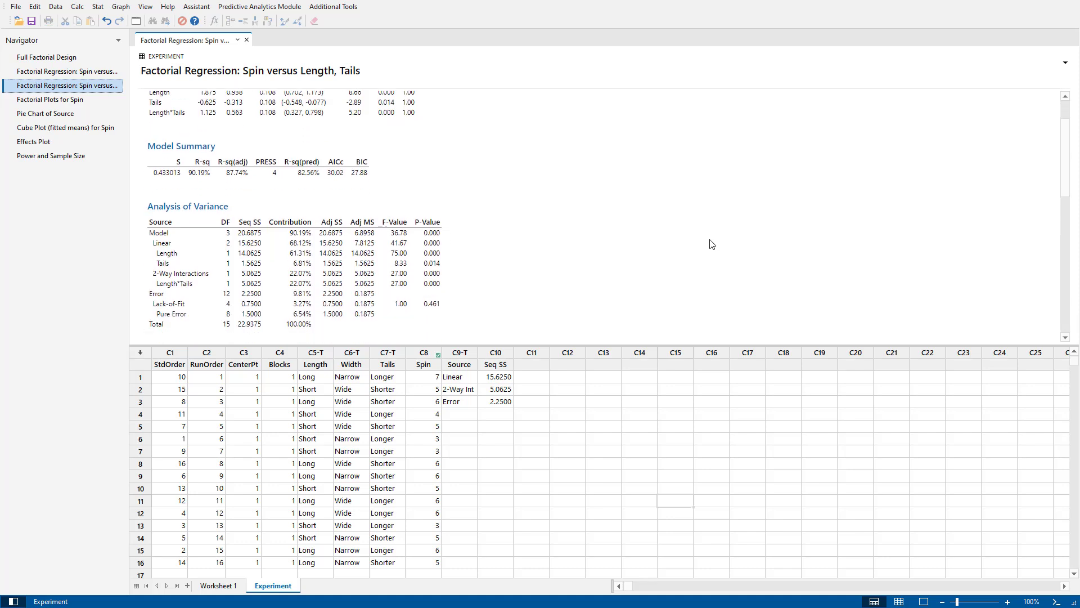
pyautogui.scroll(-2, 712, 244)
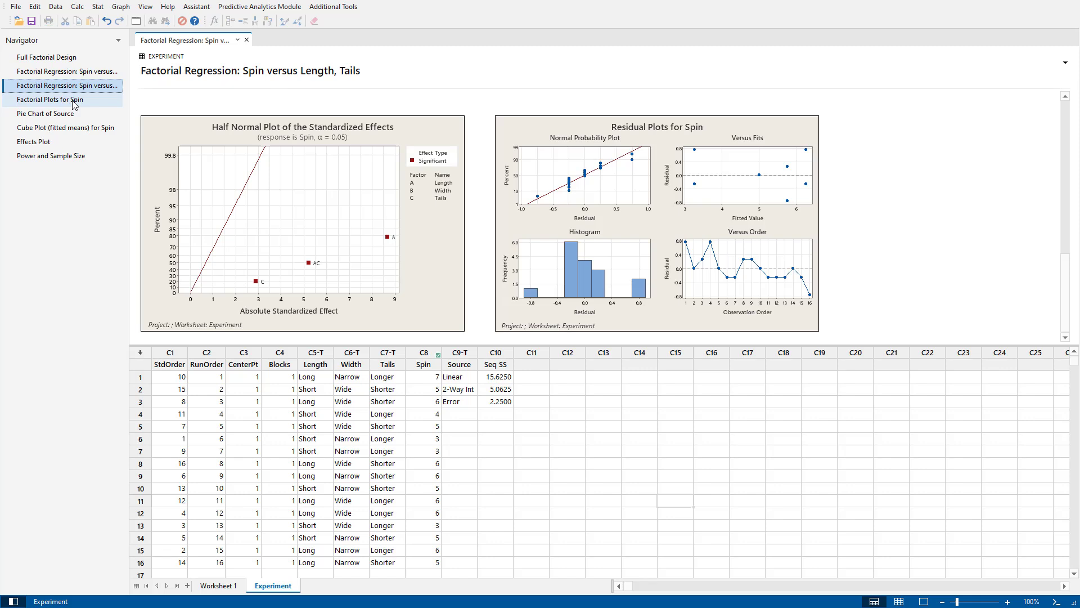
pyautogui.click(99, 7)
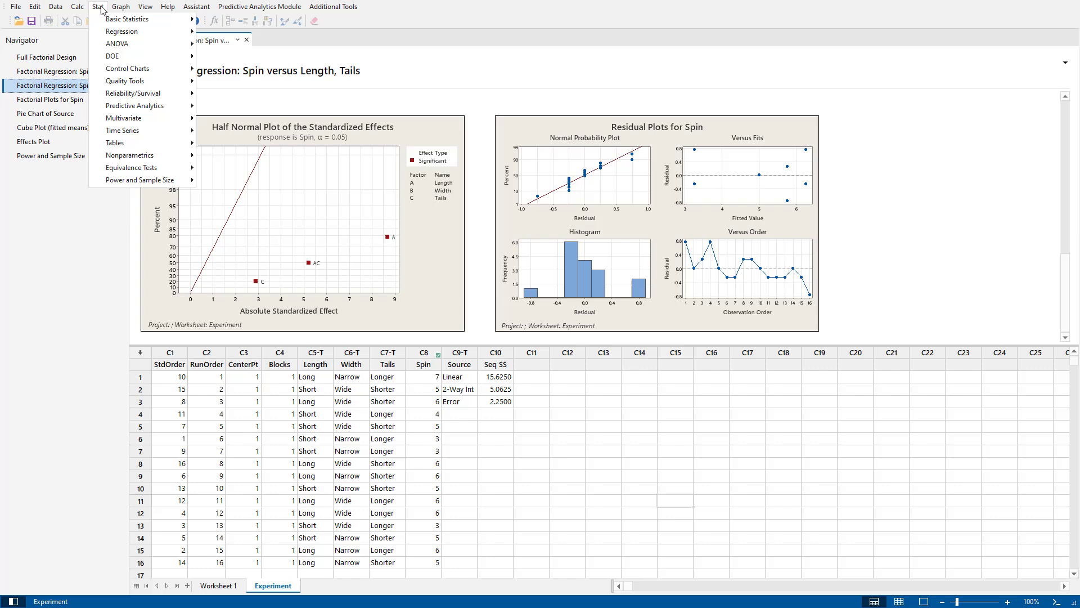
pyautogui.moveTo(132, 64)
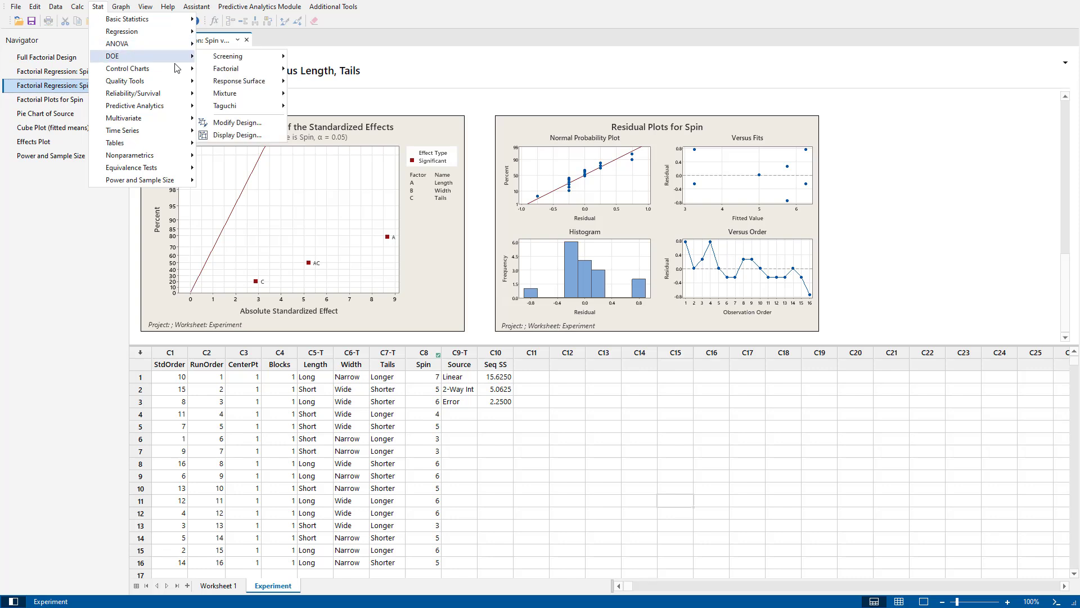
pyautogui.moveTo(246, 71)
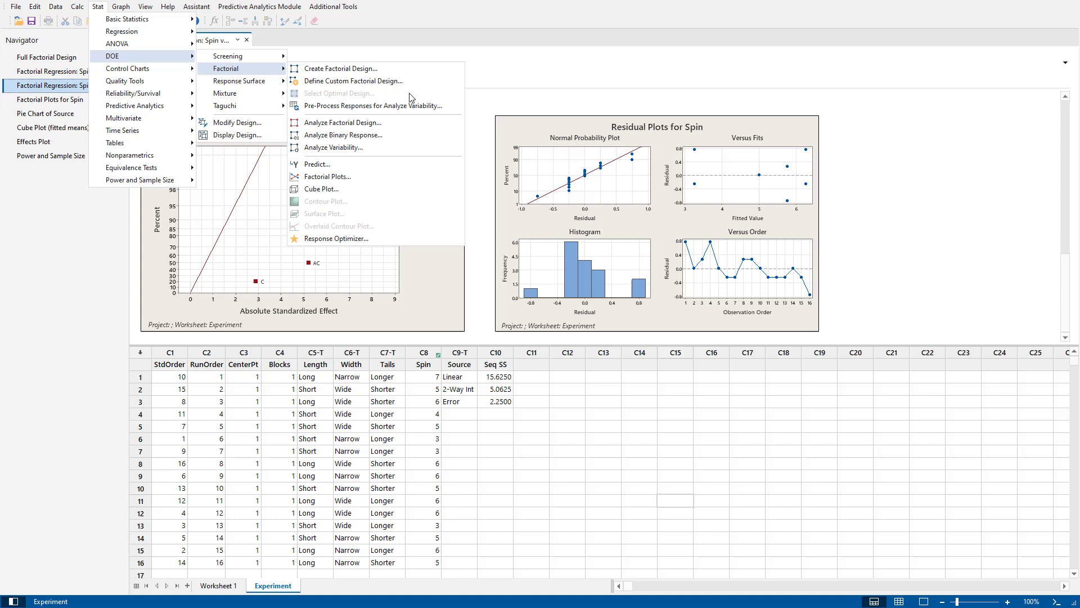
pyautogui.click(406, 125)
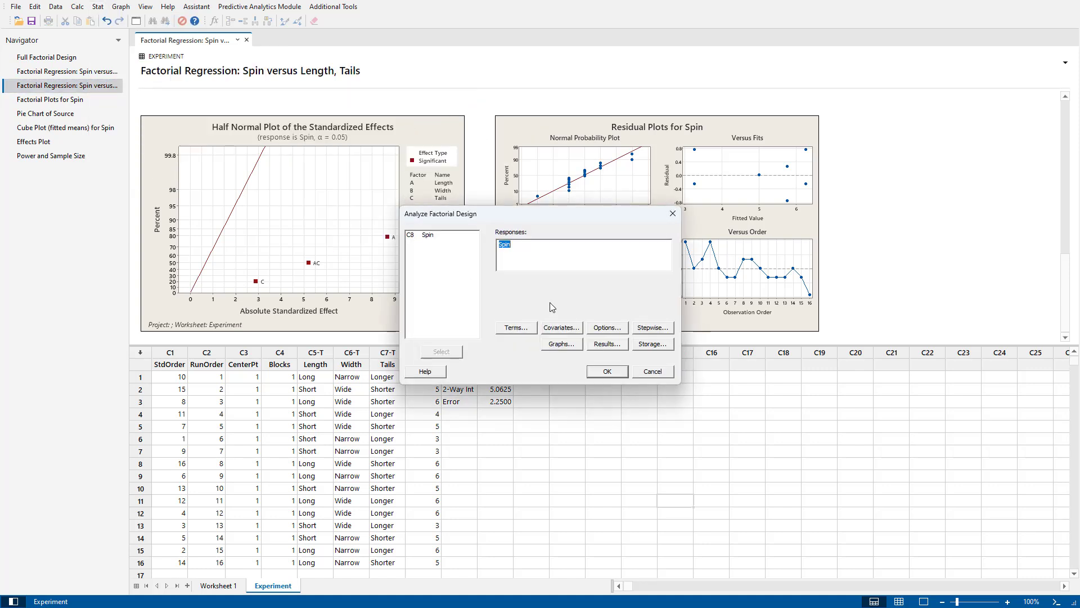
pyautogui.click(561, 343)
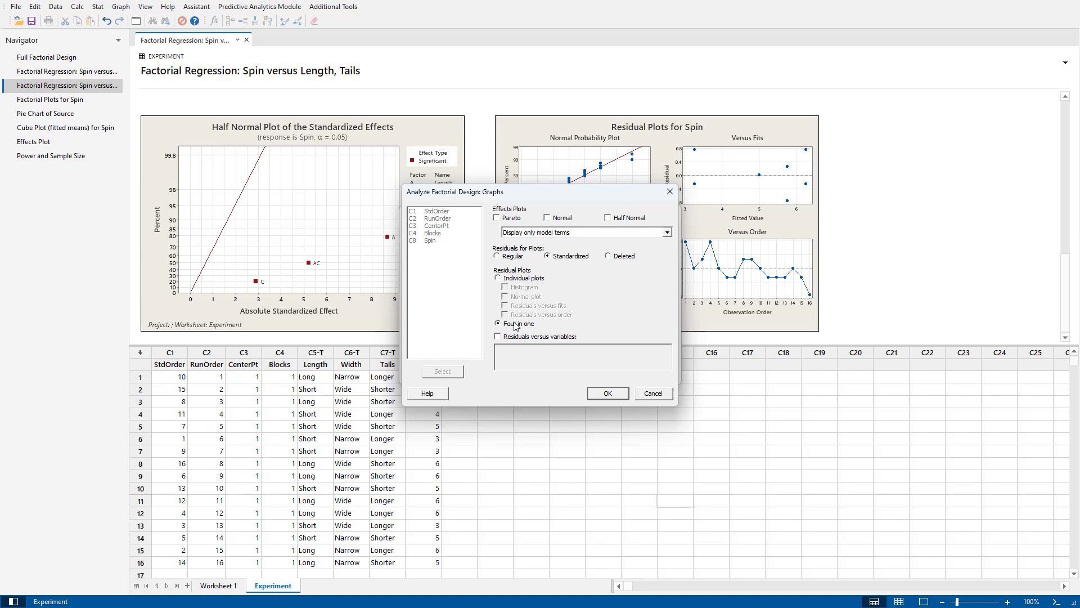
pyautogui.click(608, 217)
pyautogui.click(651, 394)
pyautogui.click(657, 369)
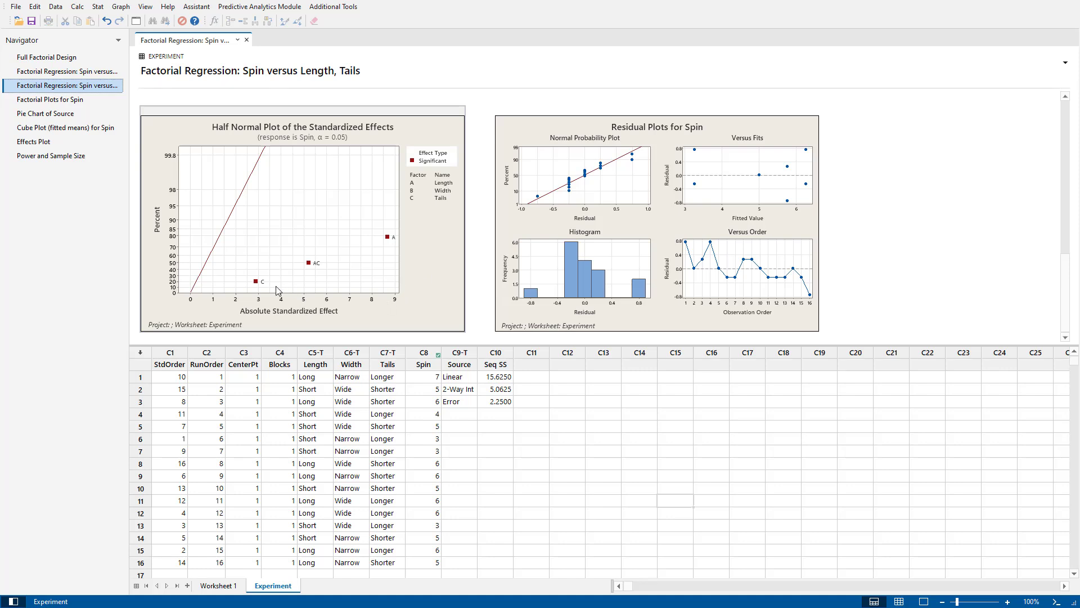
pyautogui.moveTo(256, 282)
pyautogui.moveTo(309, 268)
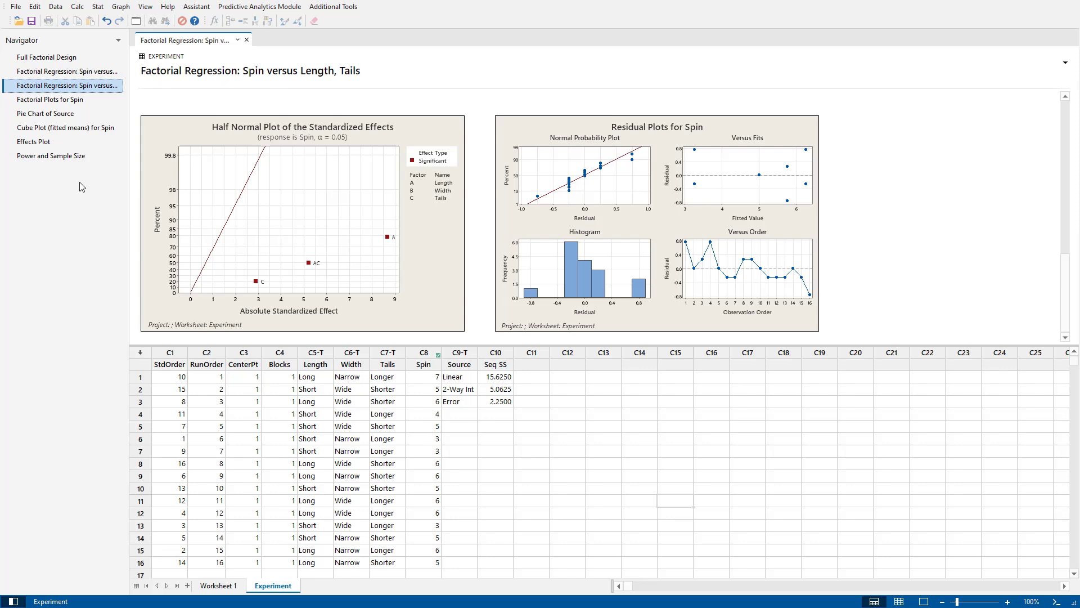
# - Create factorial plots for Spin with both a main effects plot and an interaction plot
pyautogui.click(98, 8)
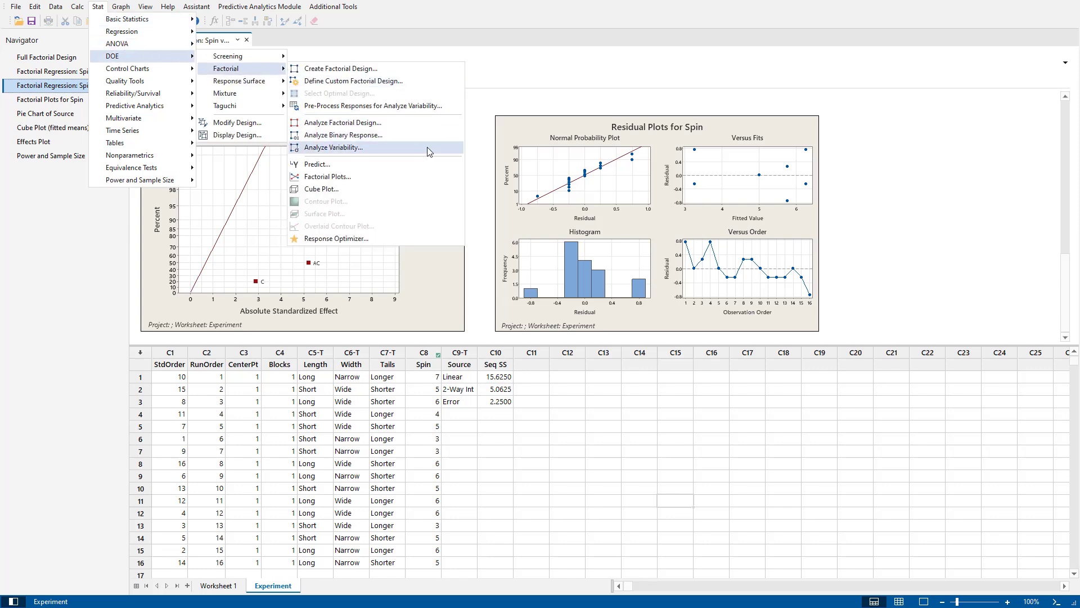
pyautogui.click(437, 176)
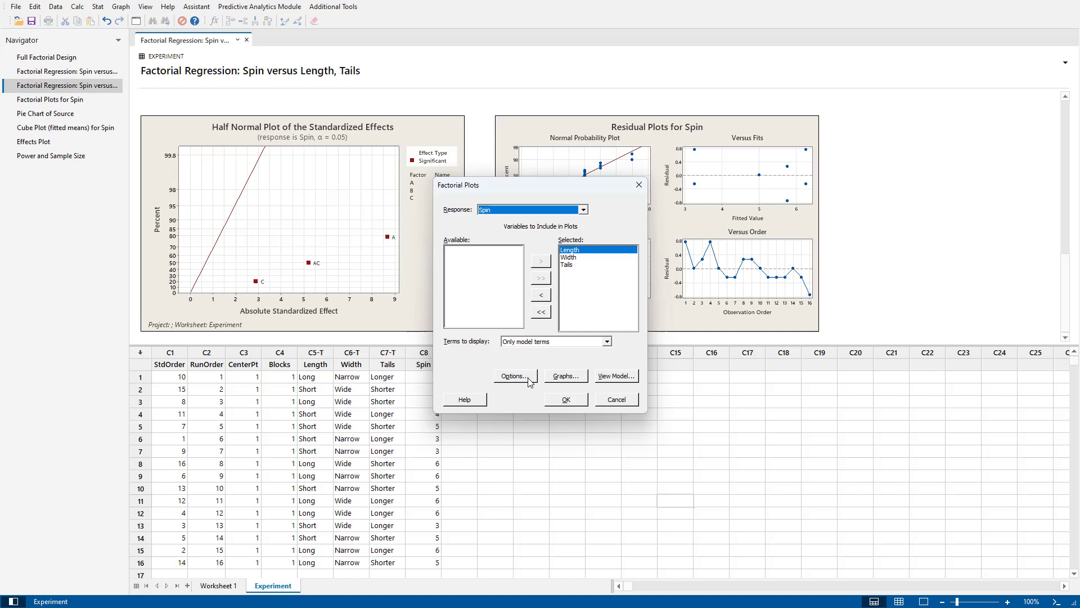
pyautogui.click(529, 380)
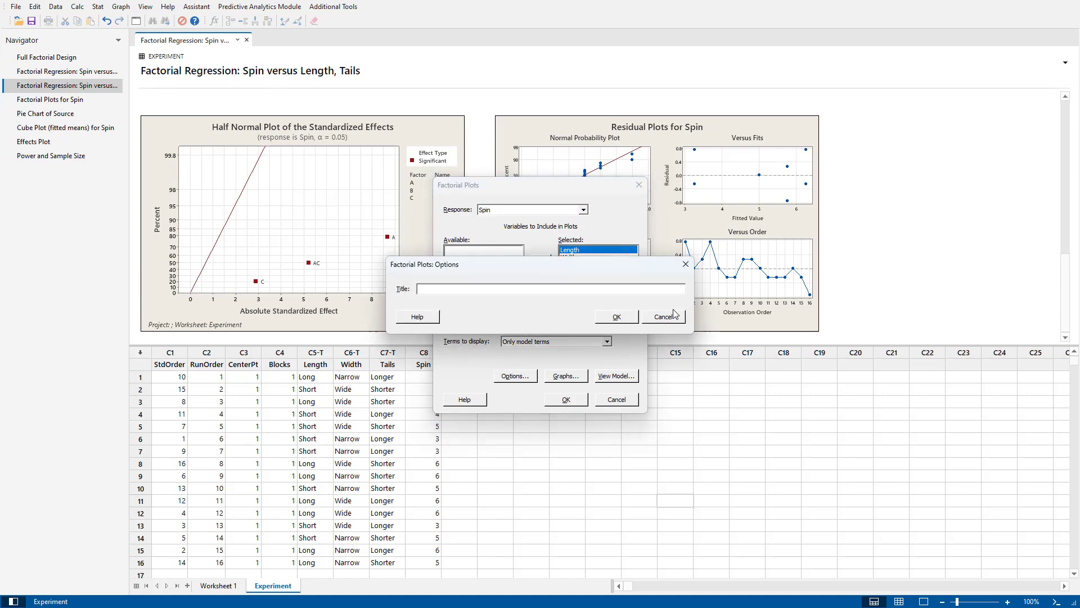
pyautogui.click(663, 318)
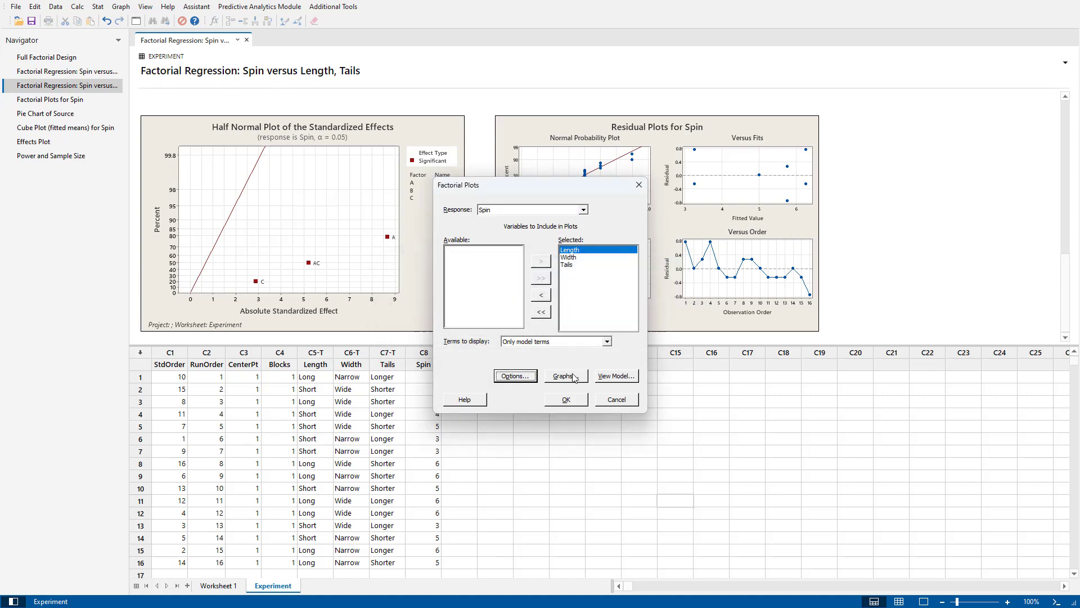
pyautogui.click(575, 377)
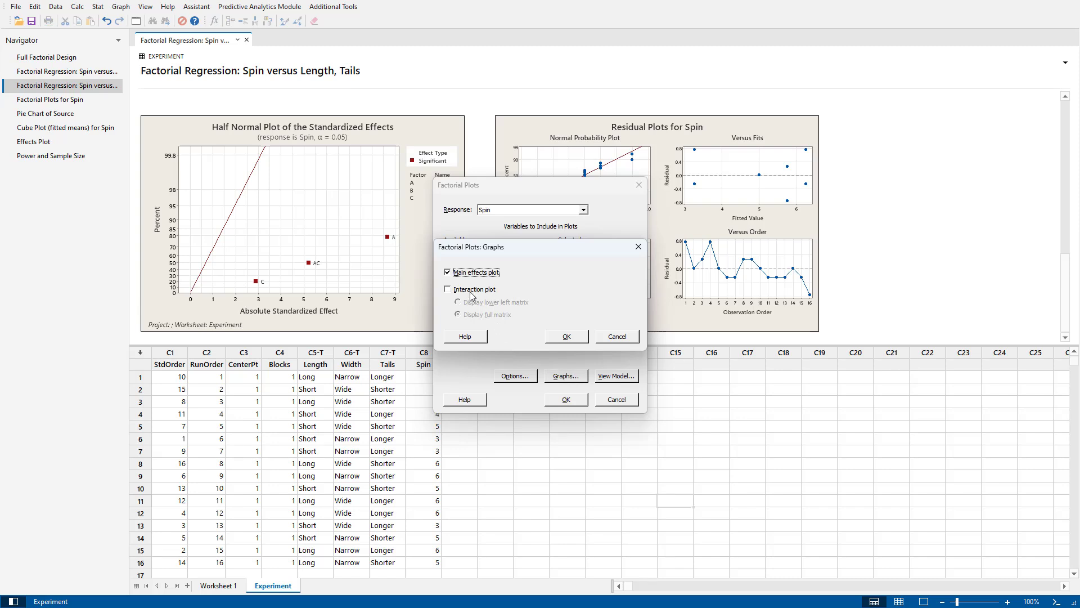
pyautogui.click(448, 291)
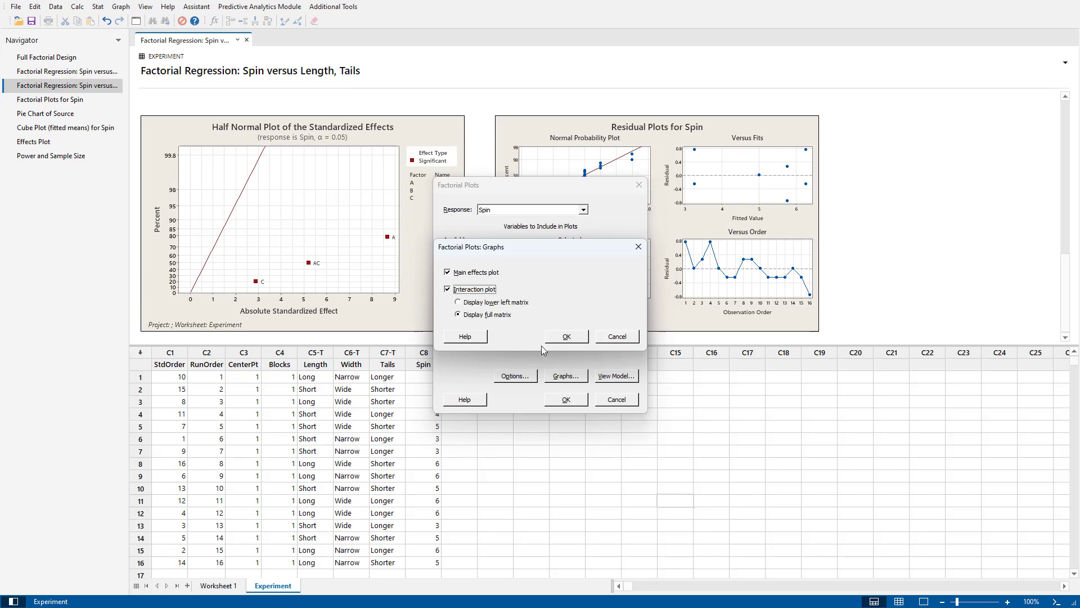
pyautogui.click(566, 336)
pyautogui.click(566, 399)
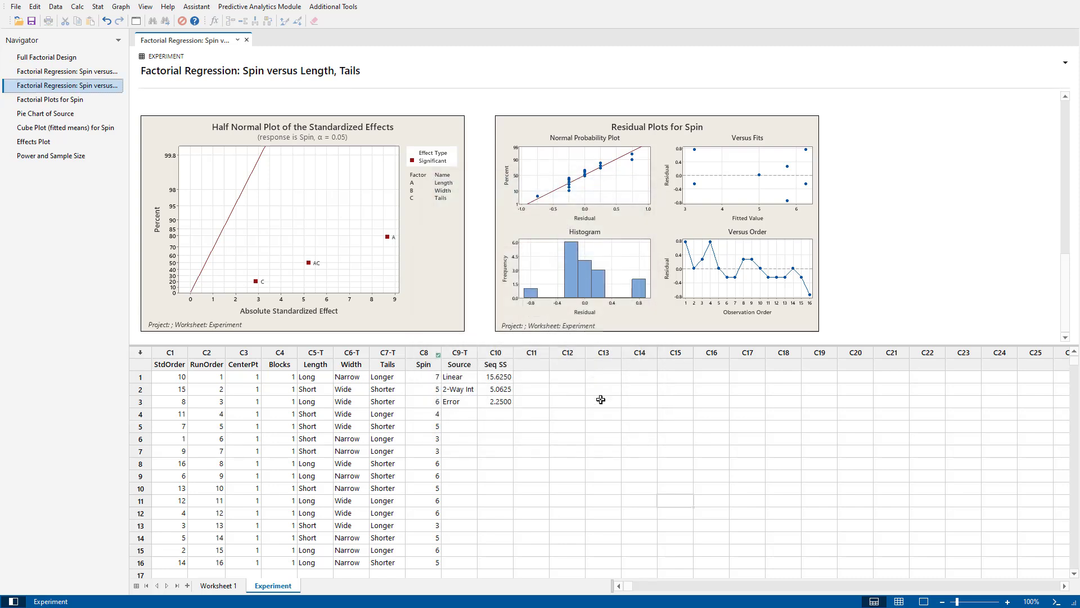
pyautogui.click(84, 99)
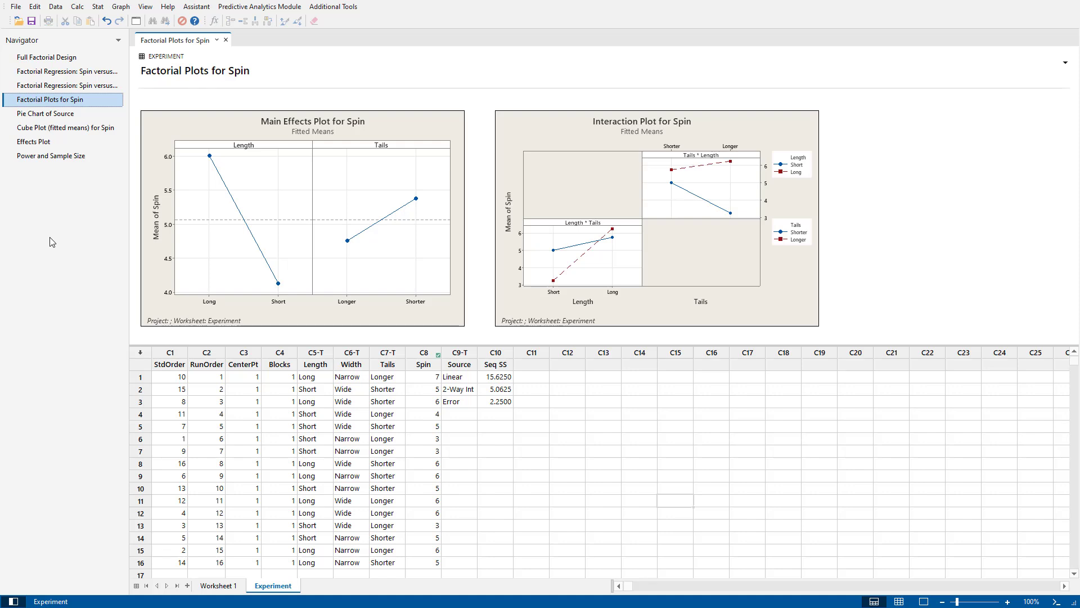
pyautogui.click(83, 85)
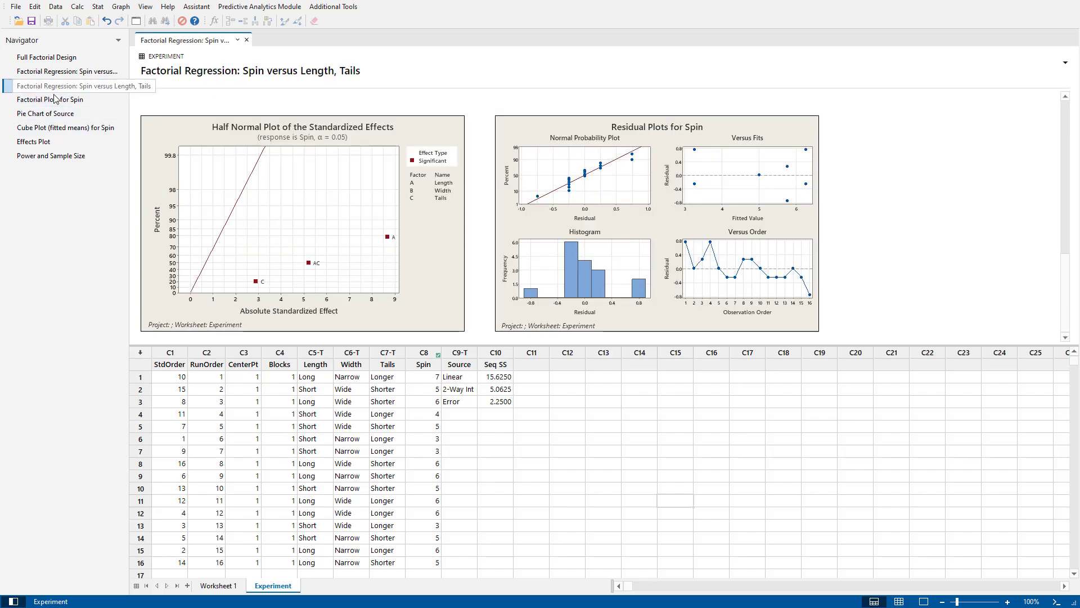
# - Scroll up to the ANOVA table to compare Seq SS with worksheet columns C9 and C10
pyautogui.scroll(10, 441, 212)
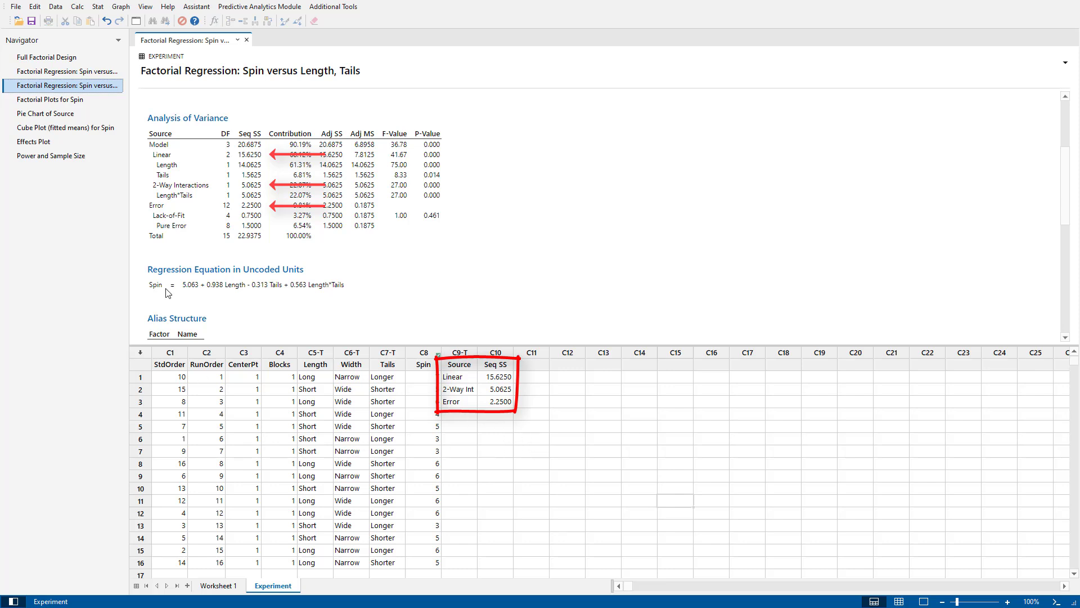
# - Set up a pie chart with Source as categories and Seq SS as values
pyautogui.click(121, 8)
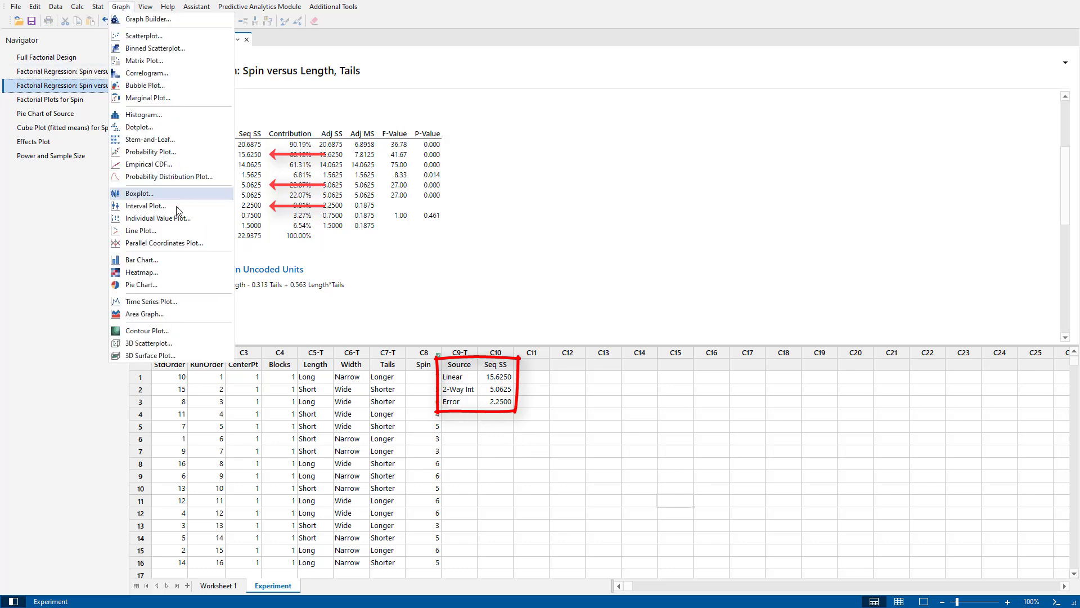
pyautogui.click(182, 285)
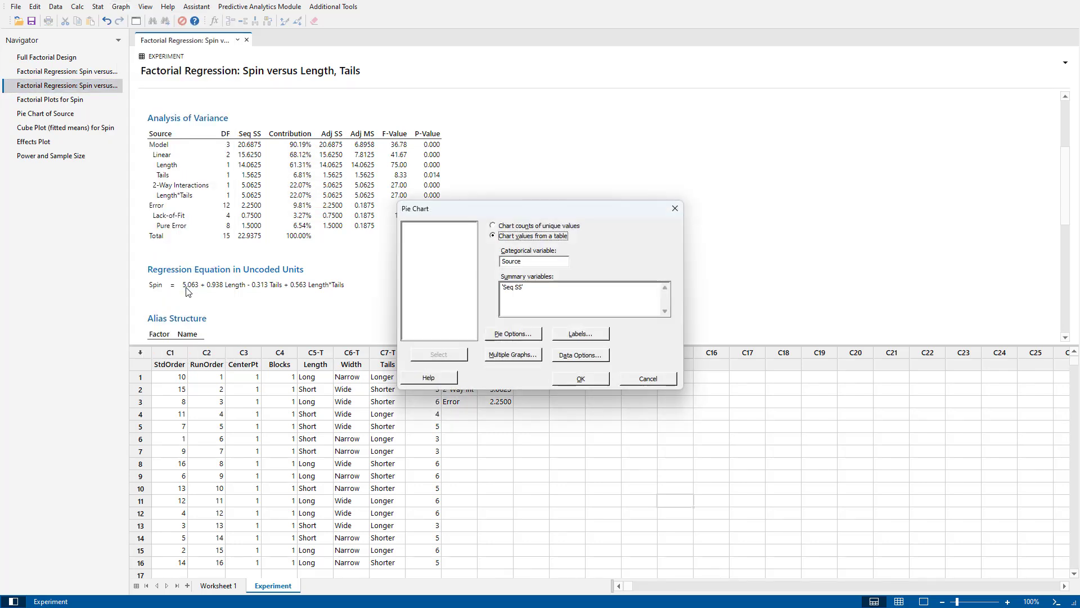
pyautogui.click(533, 261)
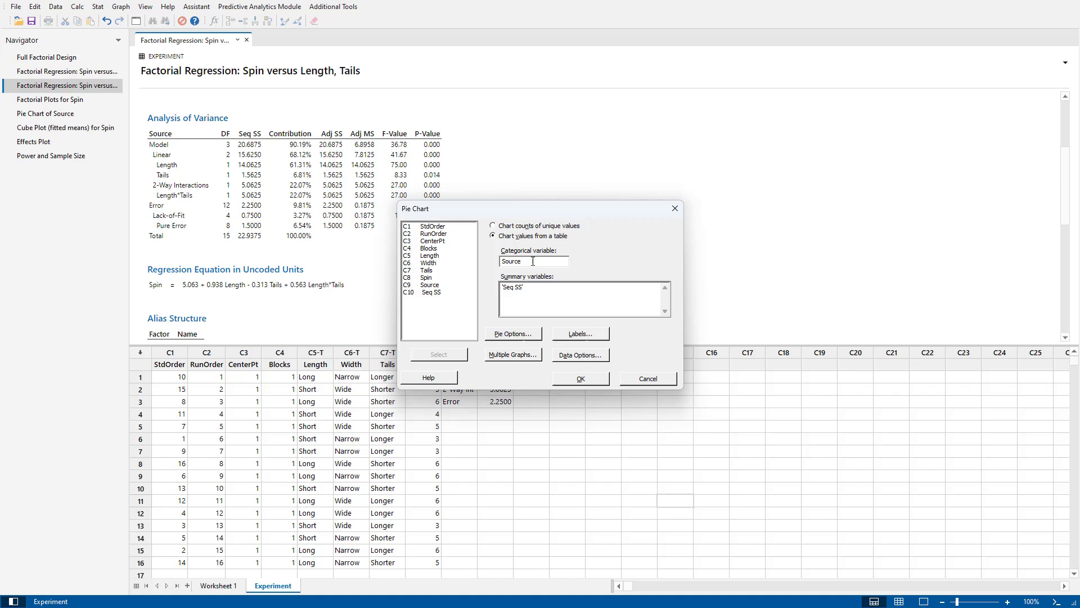
pyautogui.moveTo(552, 207); pyautogui.dragTo(553, 135)
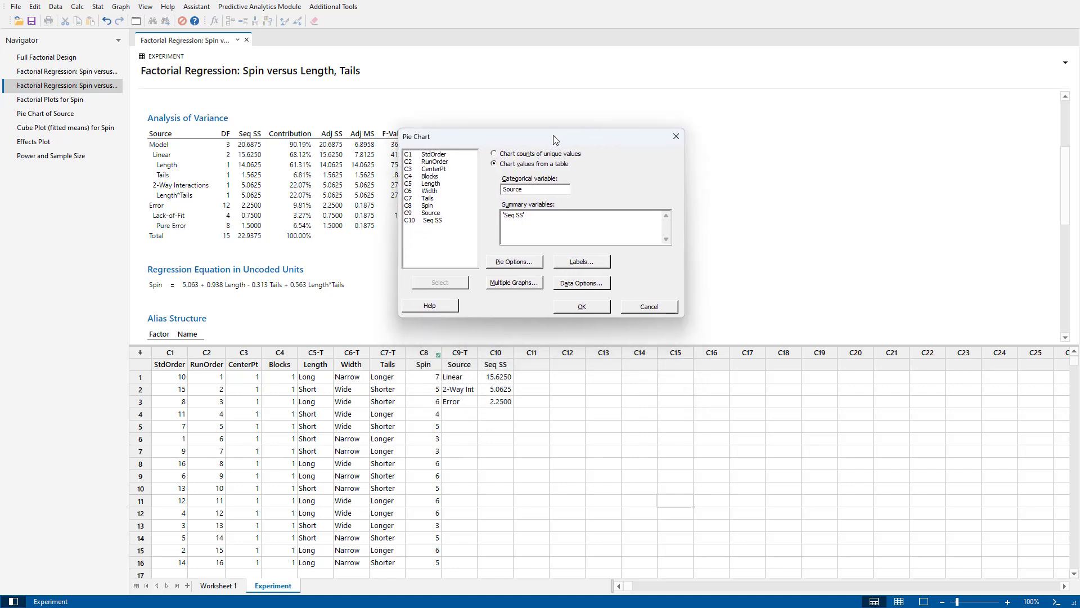
pyautogui.click(537, 221)
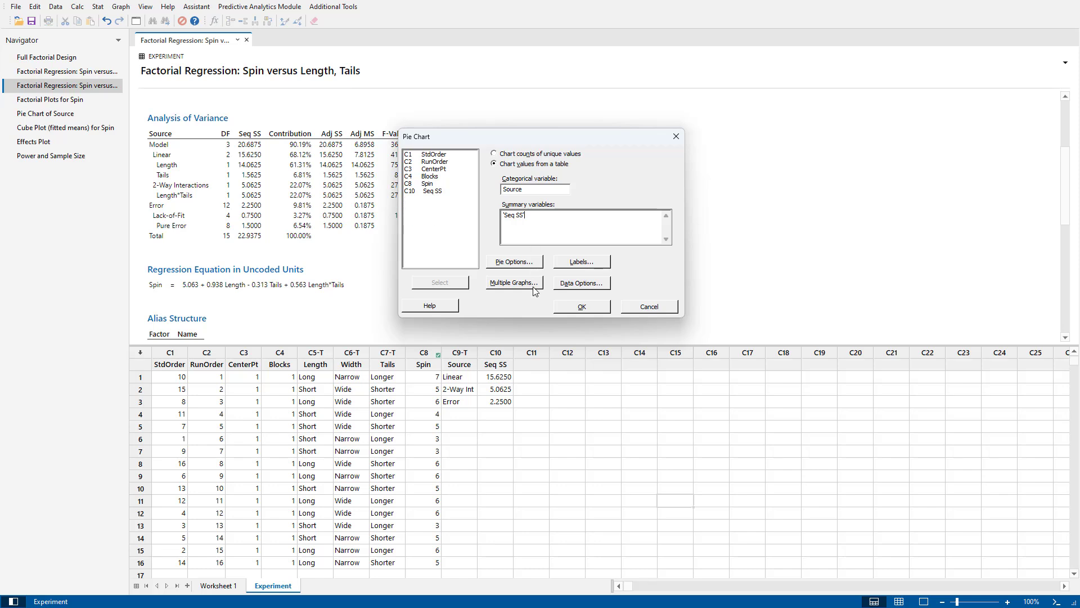
# - Review the pie chart's slice ordering and slice label options, keeping the defaults
pyautogui.click(537, 263)
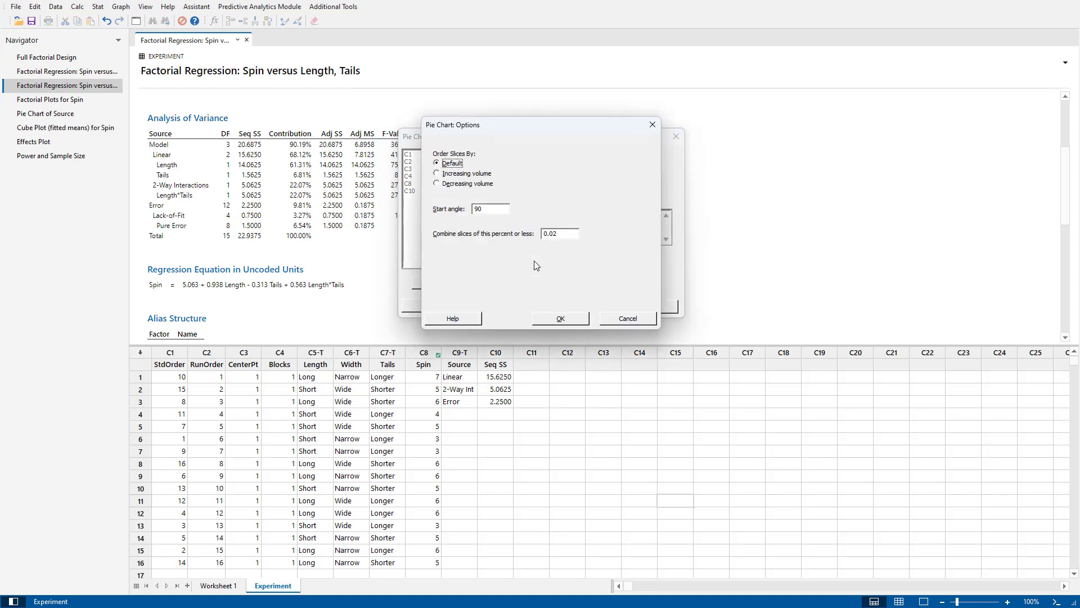
pyautogui.click(560, 318)
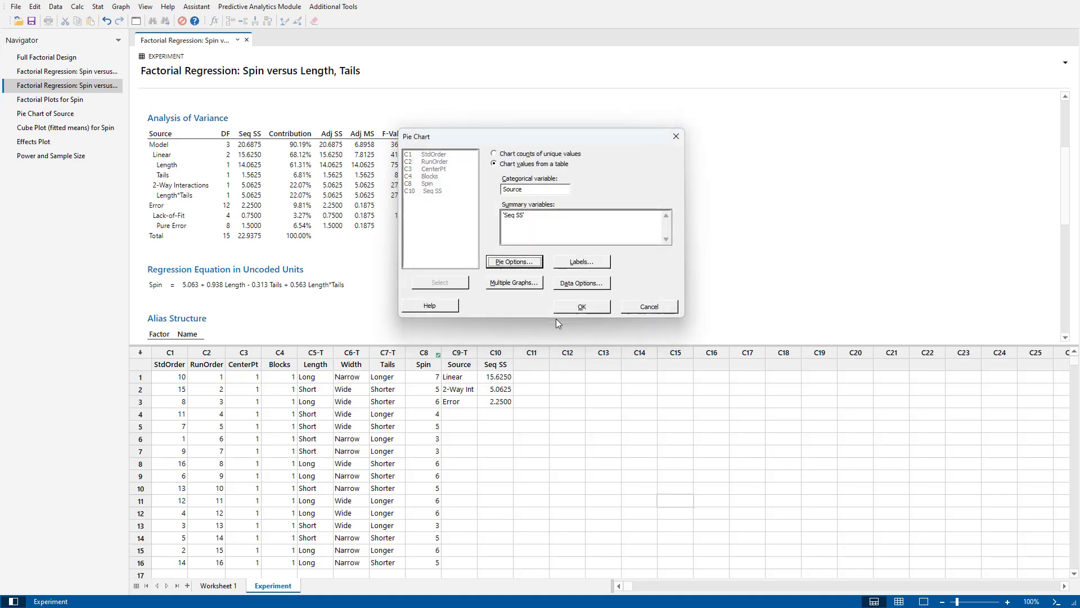
pyautogui.click(582, 262)
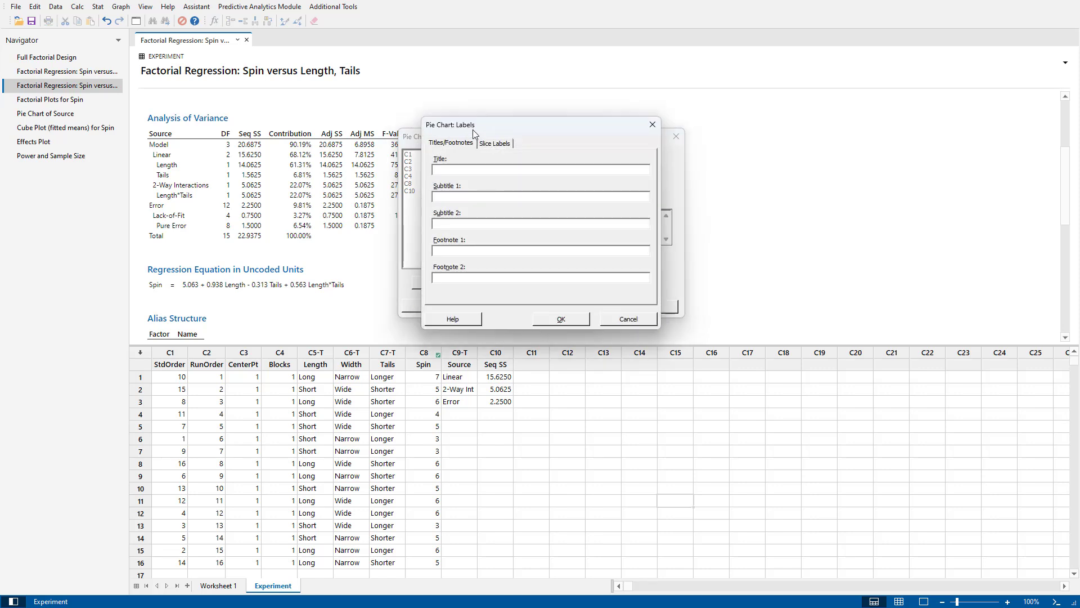
pyautogui.click(504, 147)
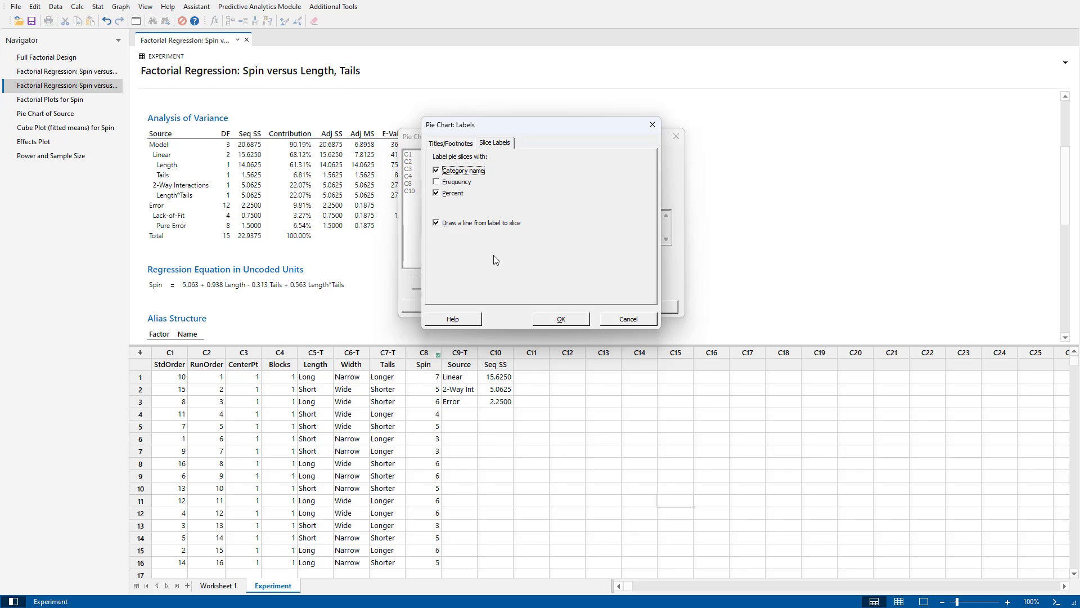
pyautogui.click(559, 319)
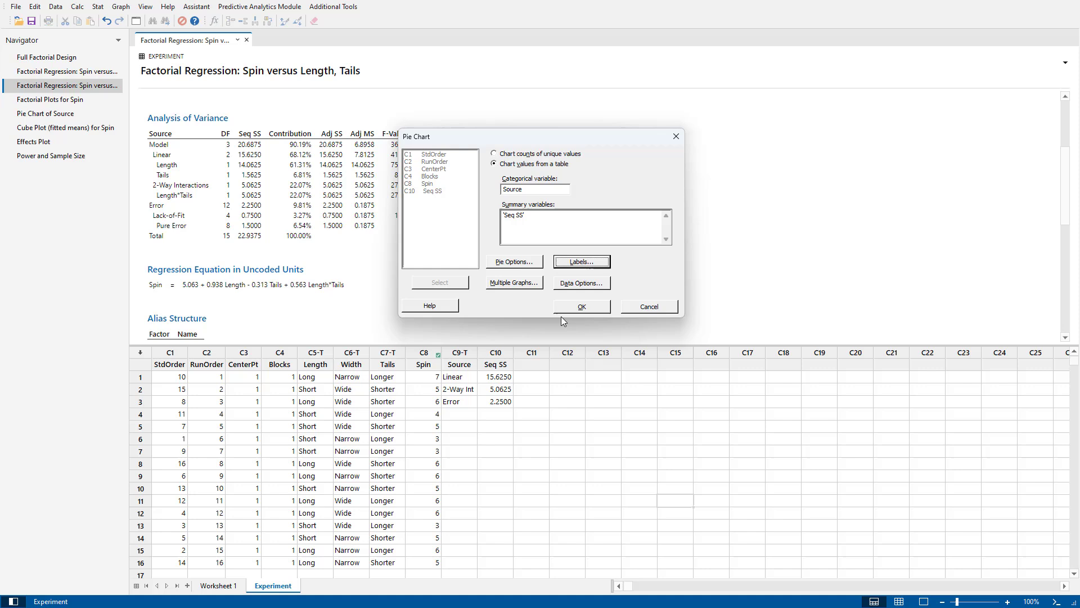
# - Show the Pie Chart of Source in an enlarged output pane, then the Spin cube plot
pyautogui.click(650, 307)
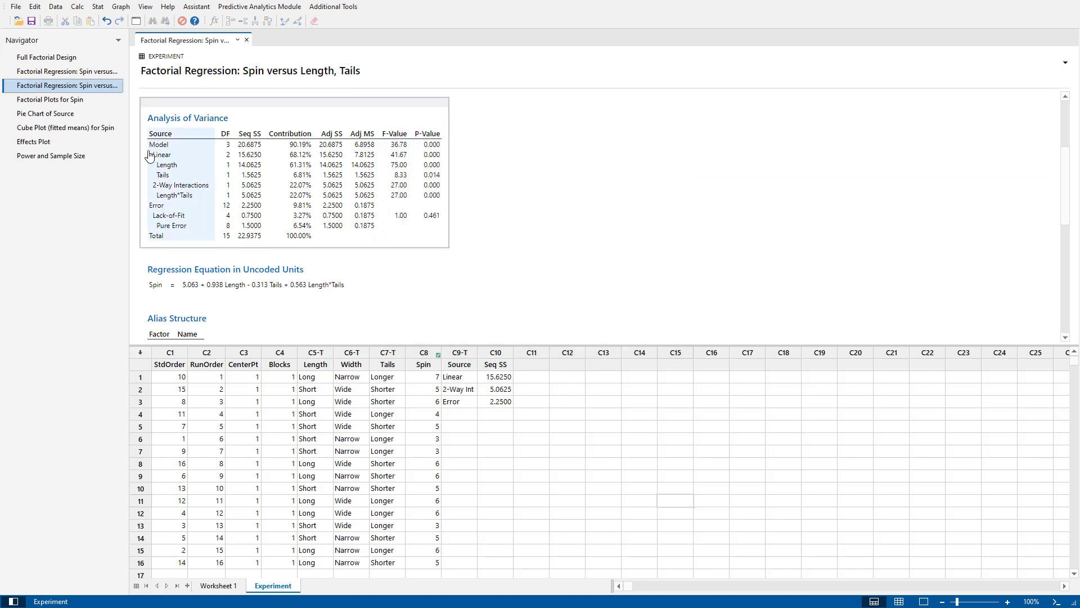
pyautogui.click(79, 116)
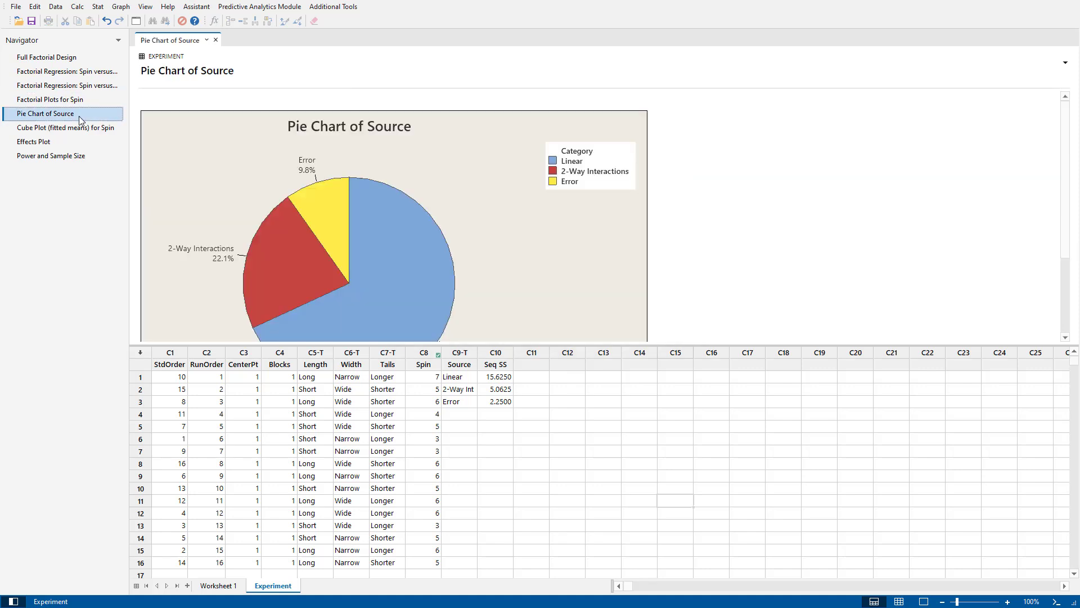
pyautogui.scroll(-1, 762, 319)
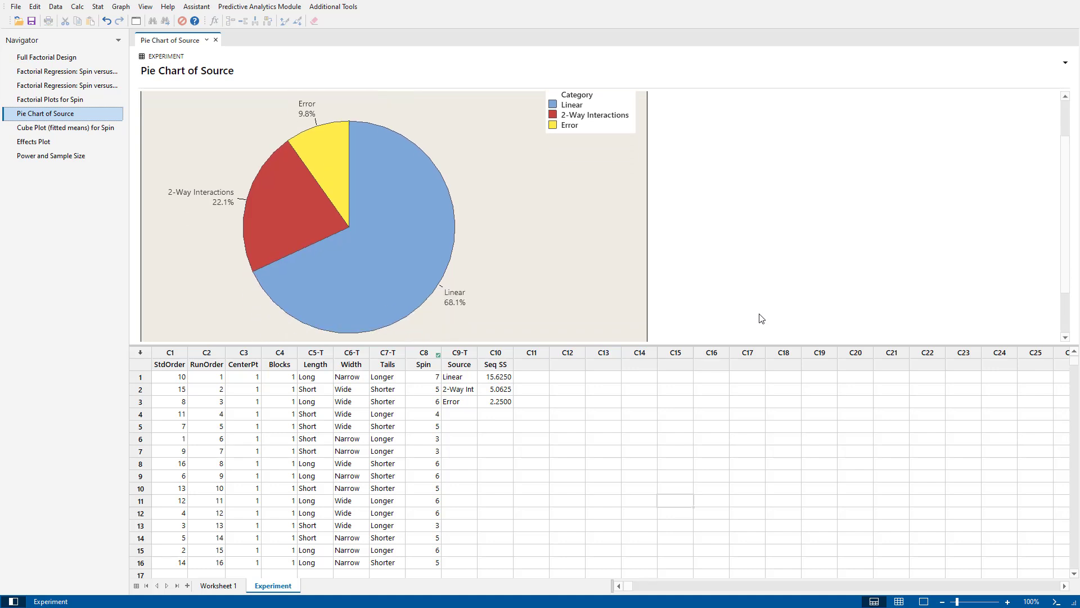
pyautogui.moveTo(747, 346); pyautogui.dragTo(749, 415)
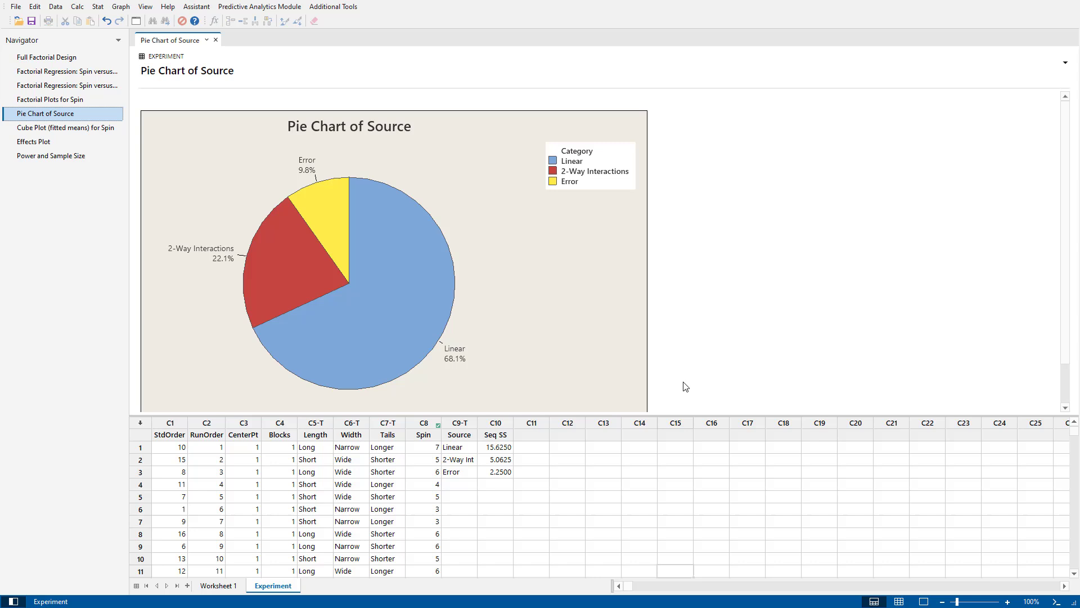
pyautogui.moveTo(680, 417); pyautogui.dragTo(680, 453)
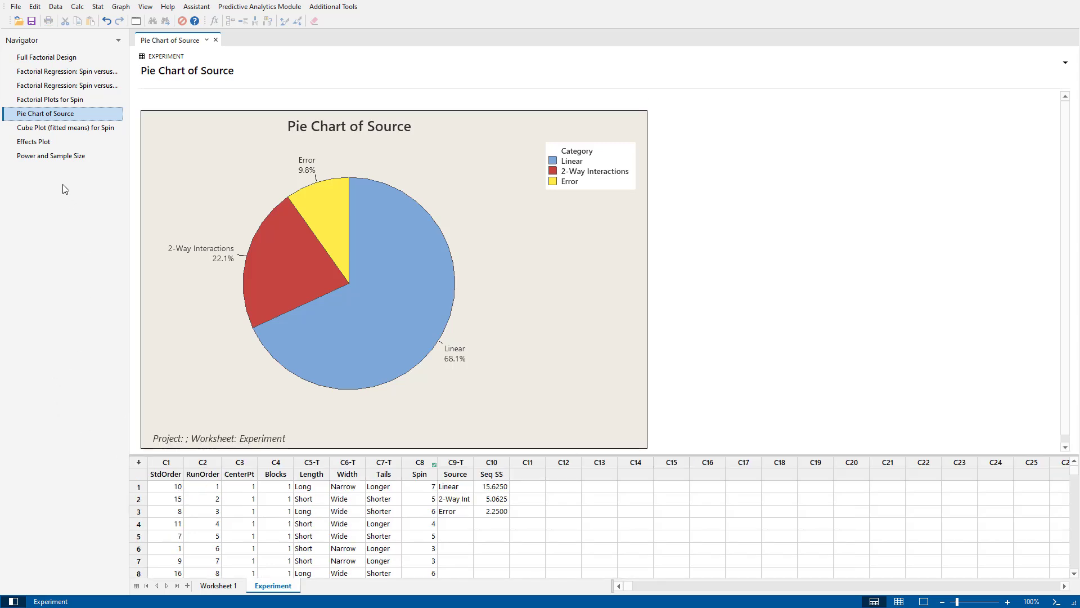
pyautogui.click(77, 129)
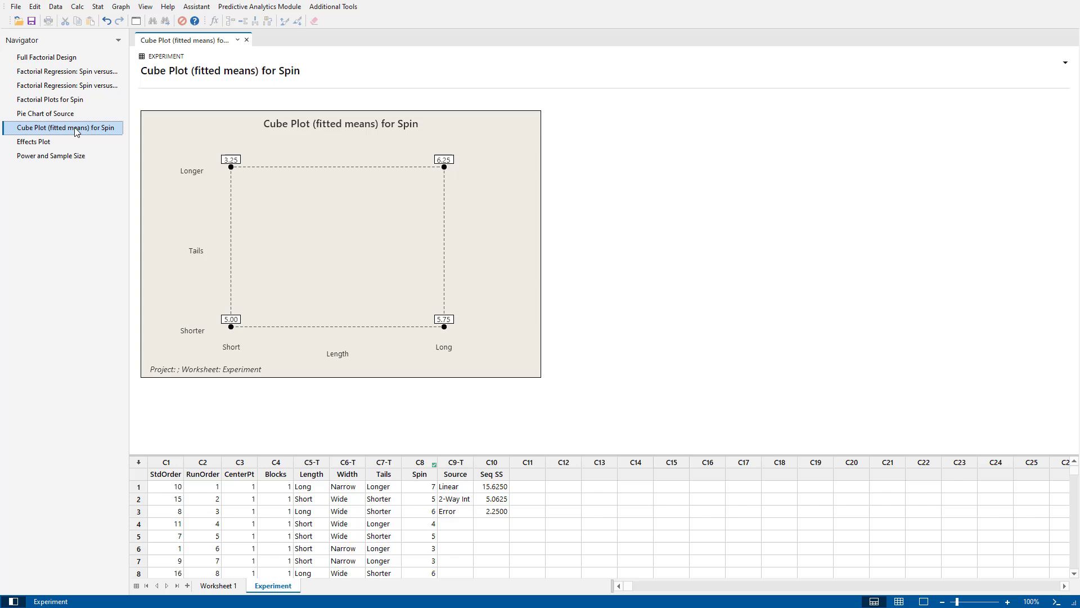
# - Open the Cube Plot settings from Stat > DOE > Factorial and cancel without changes
pyautogui.click(98, 6)
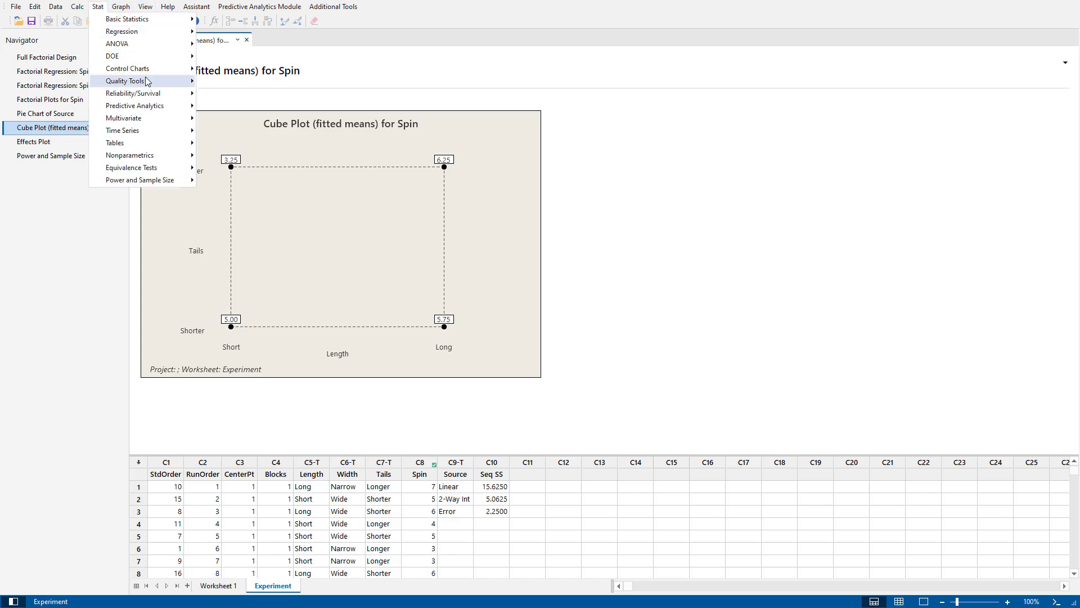
pyautogui.moveTo(159, 56)
pyautogui.moveTo(274, 69)
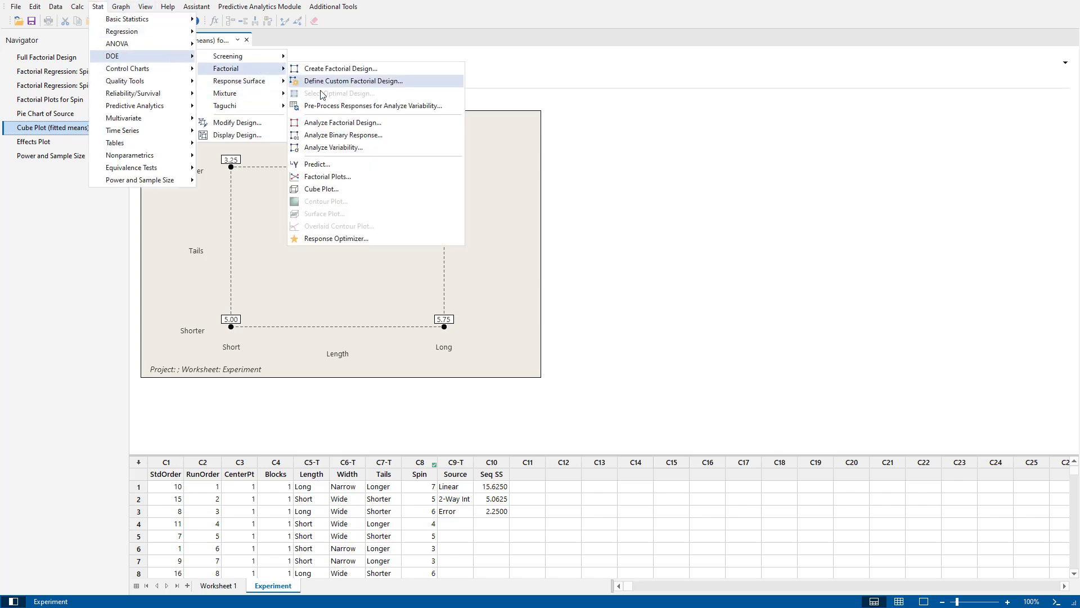
pyautogui.click(382, 188)
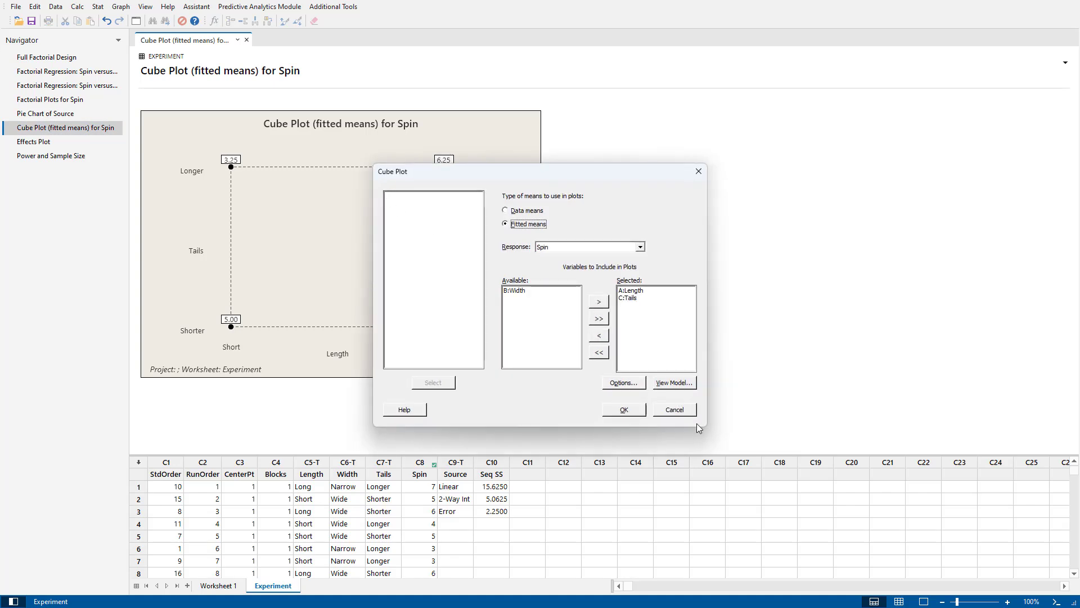
pyautogui.click(682, 412)
# - Show the Effects Plot output and shrink the graph so all four panels fit
pyautogui.click(43, 144)
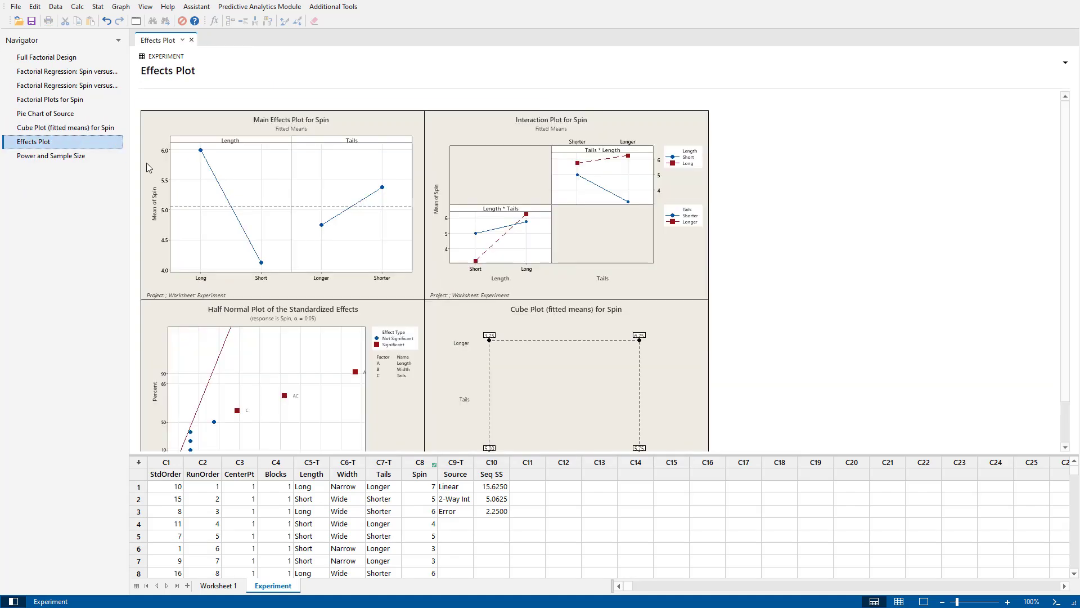
pyautogui.scroll(-2, 728, 309)
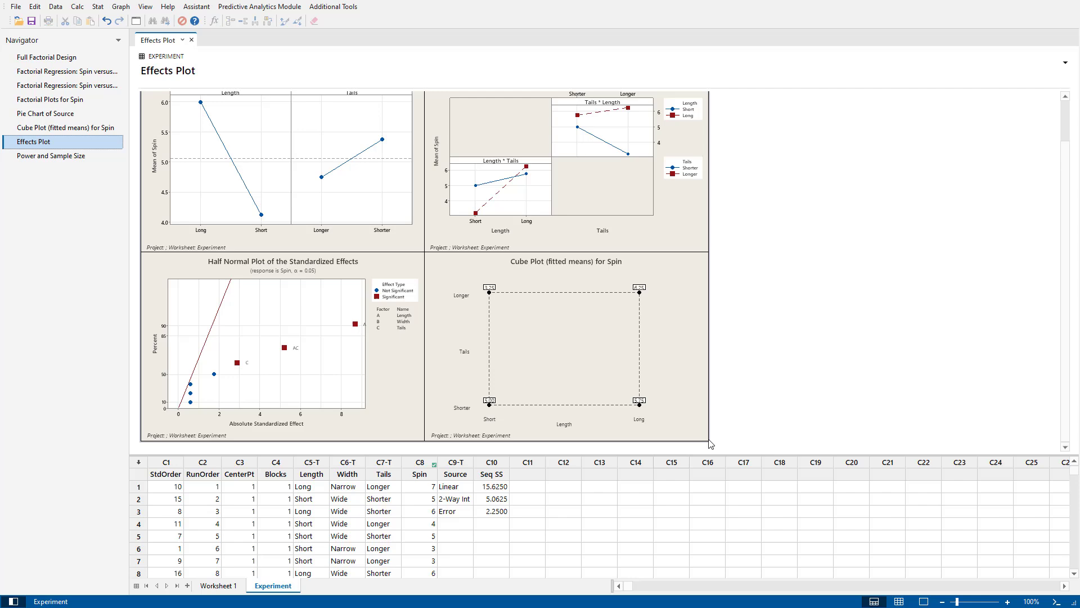
pyautogui.moveTo(710, 444); pyautogui.dragTo(691, 364)
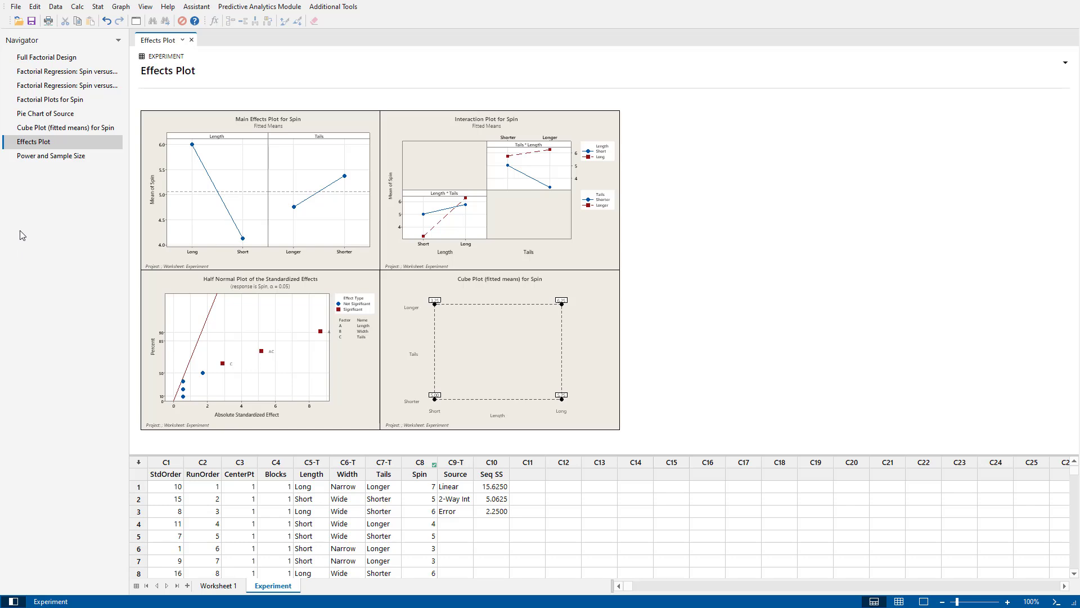
# - Open 2-Level Factorial power settings and review the 3 factors and 8 corner points values
pyautogui.click(56, 156)
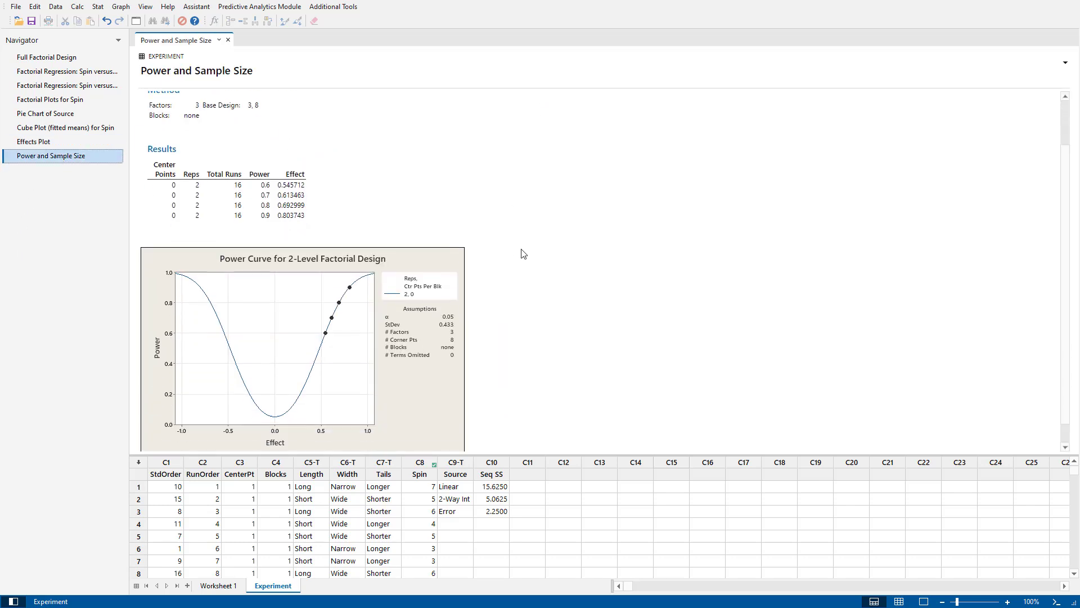
pyautogui.click(98, 7)
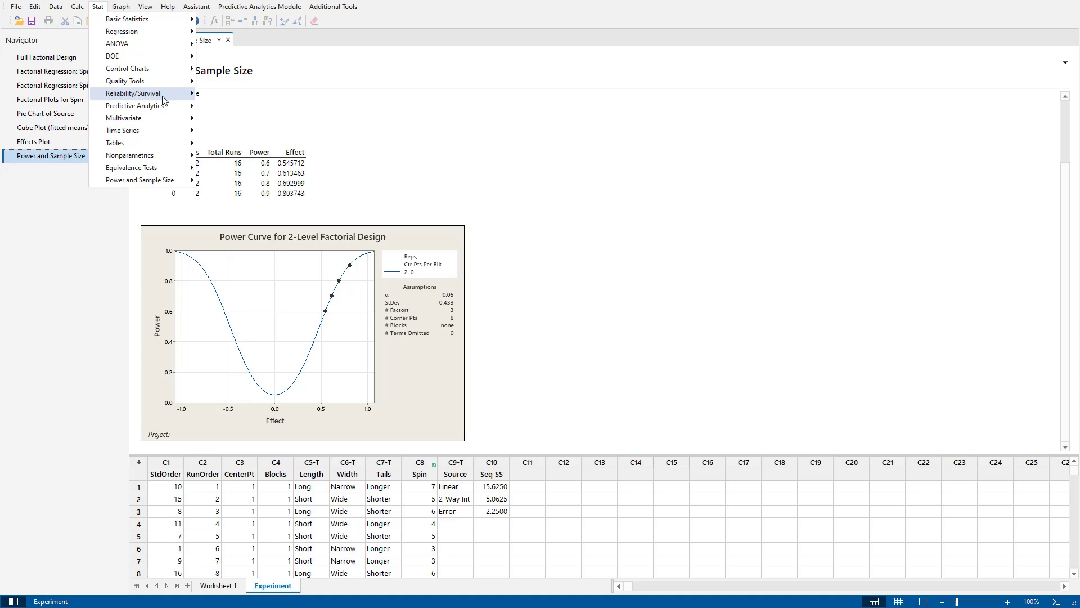
pyautogui.moveTo(167, 180)
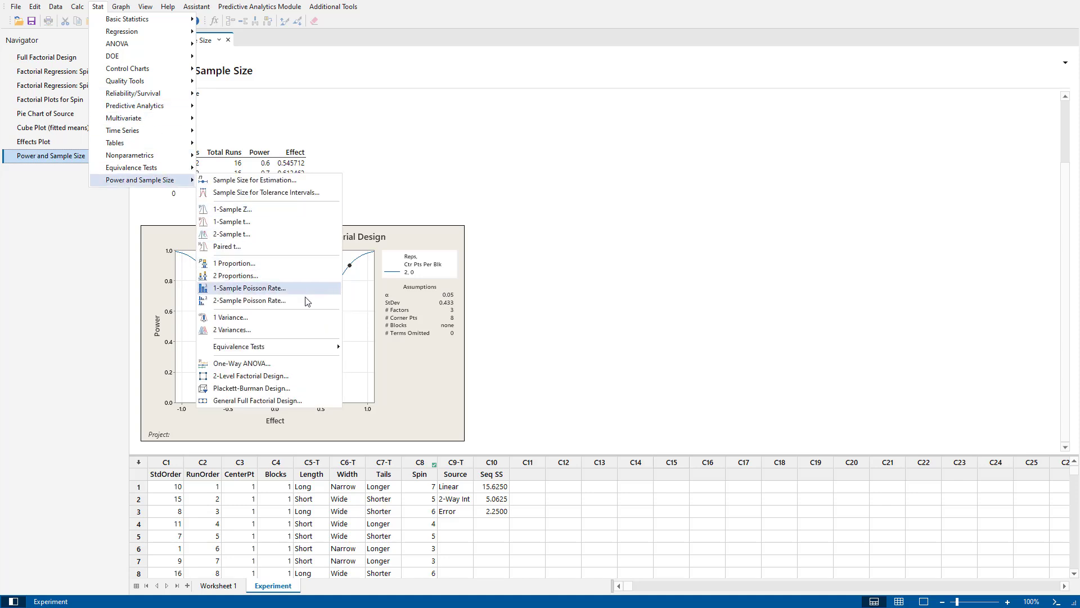
pyautogui.click(300, 377)
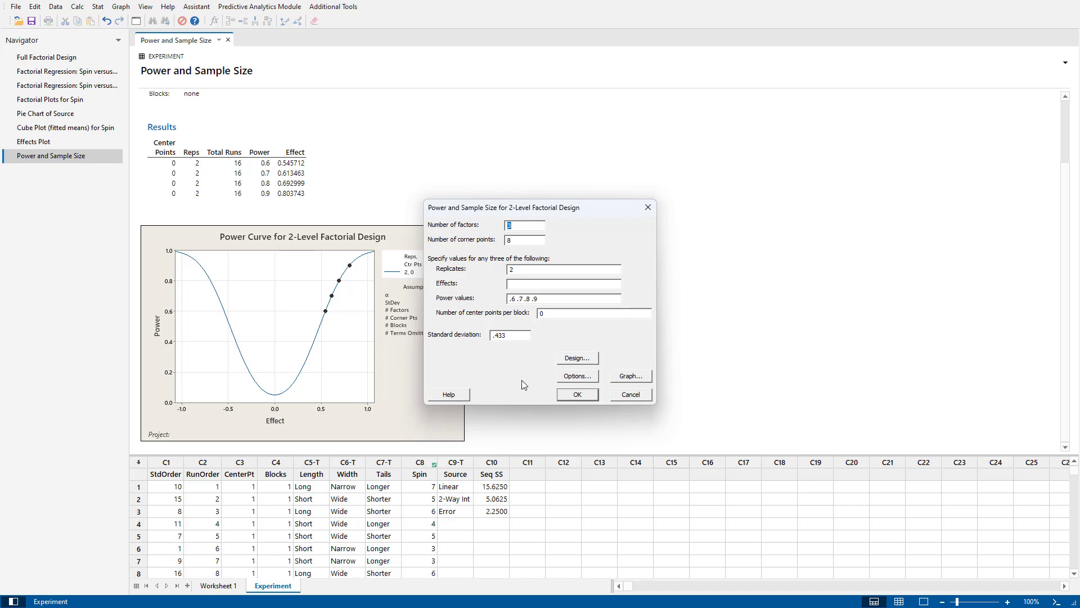
pyautogui.click(537, 224)
pyautogui.click(535, 237)
pyautogui.click(626, 378)
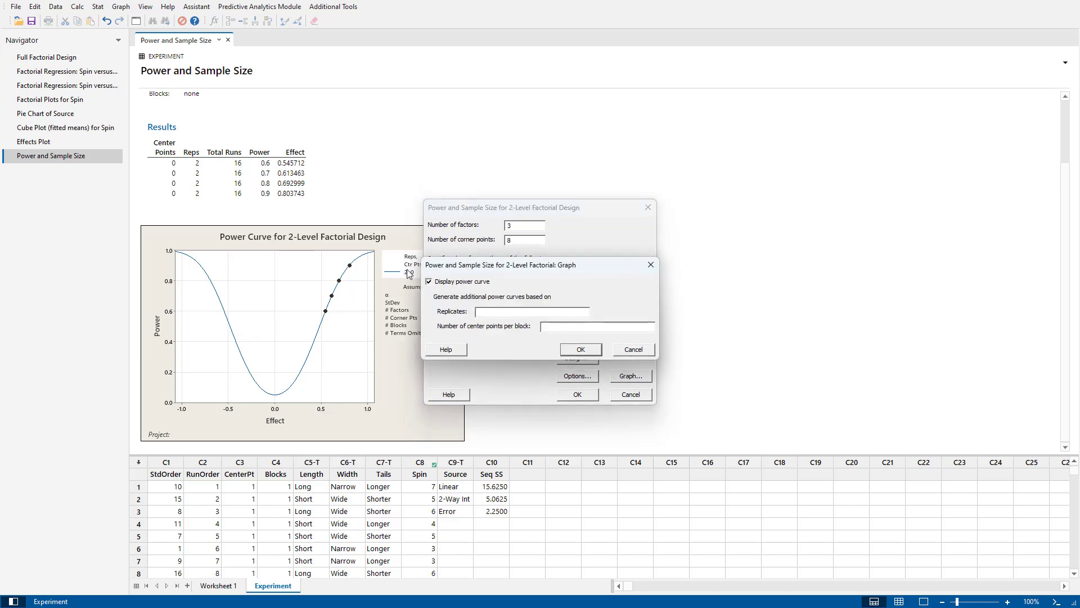
pyautogui.click(597, 351)
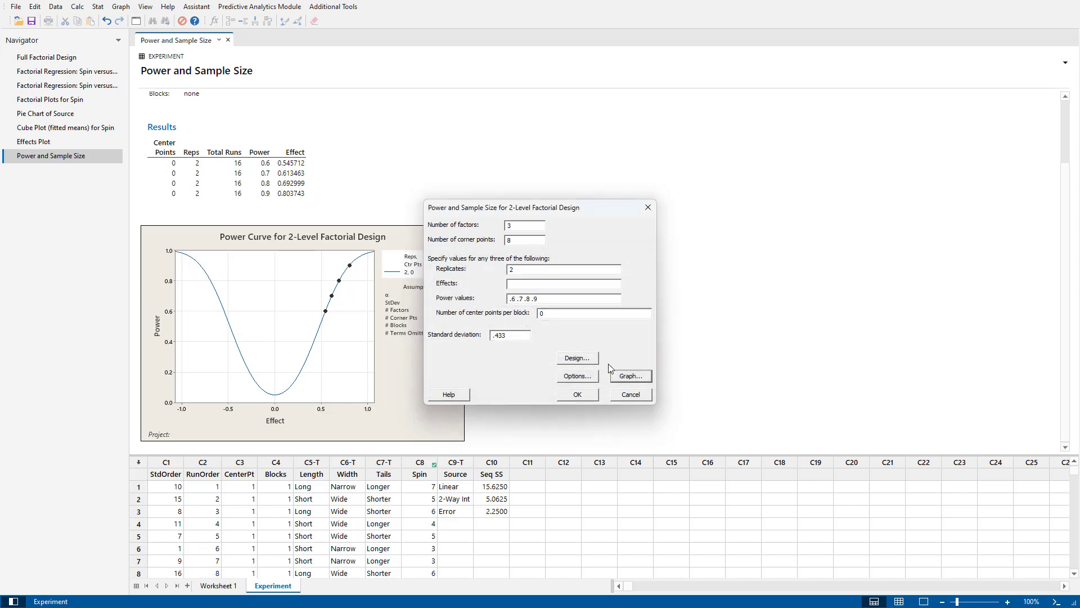
pyautogui.click(576, 376)
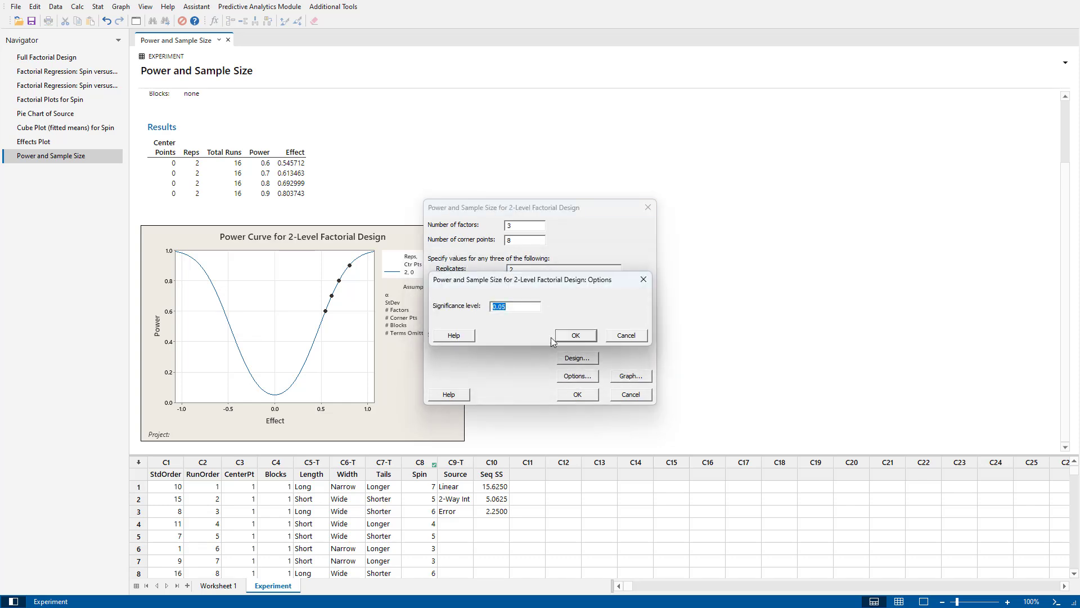
pyautogui.click(576, 335)
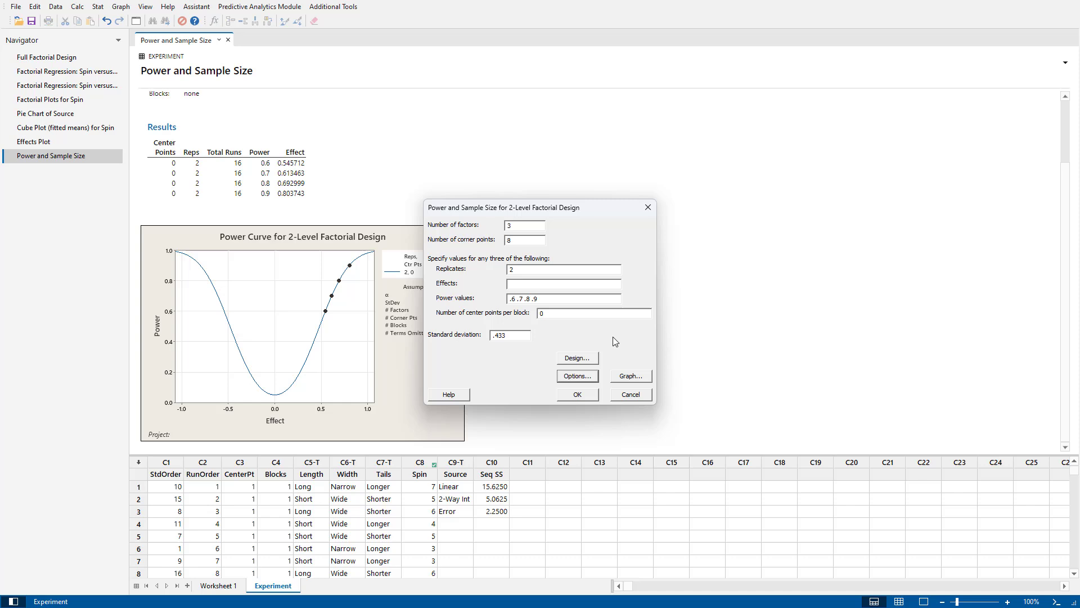
pyautogui.click(573, 358)
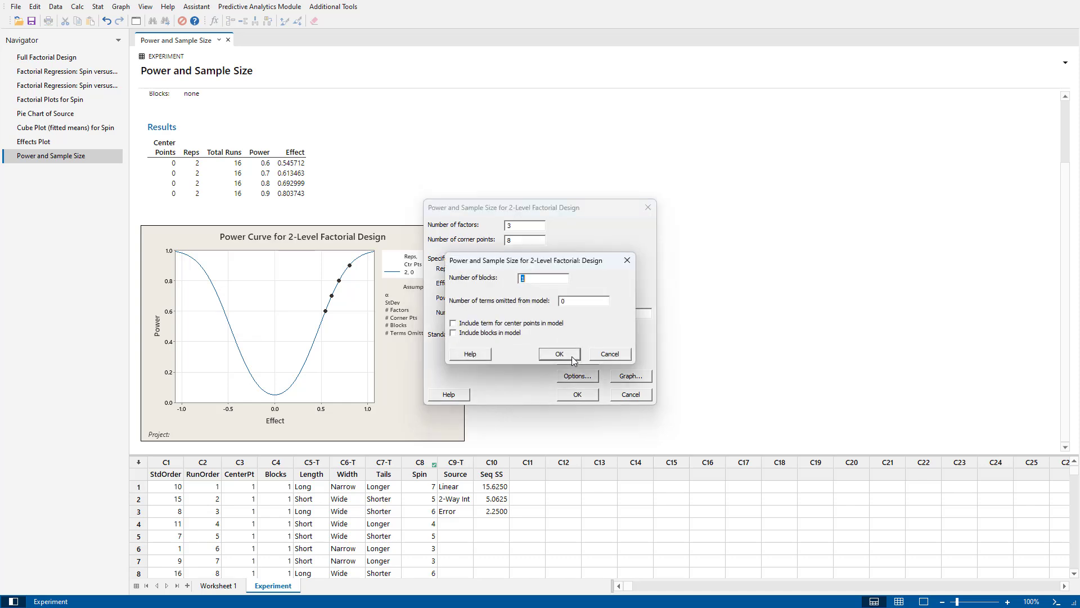
pyautogui.click(557, 282)
pyautogui.click(576, 357)
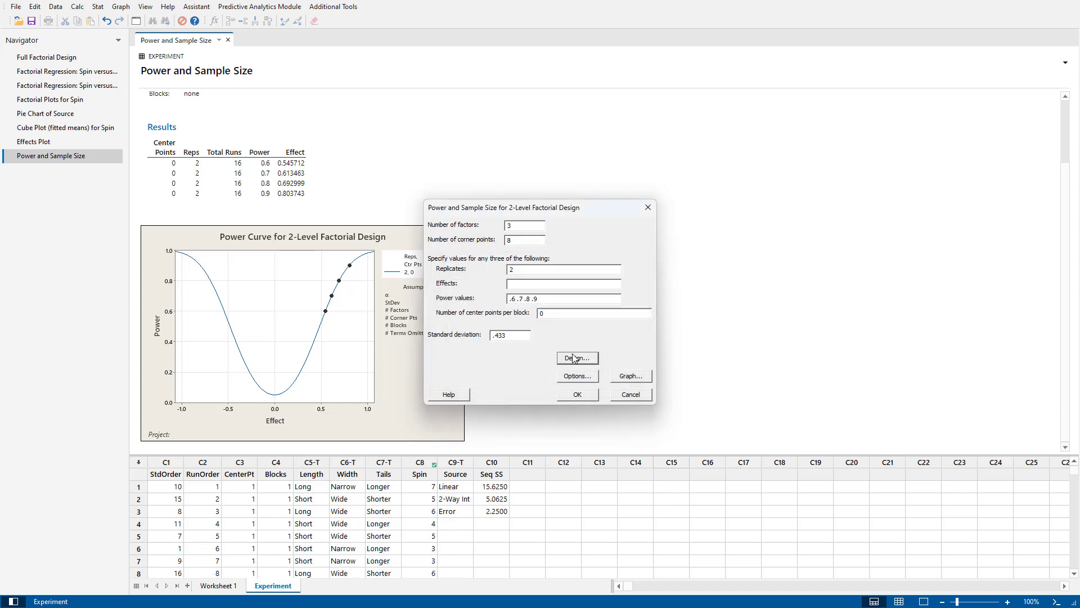
# - Cancel the power settings and read the power curve points at power 0.6–0.9
pyautogui.click(629, 396)
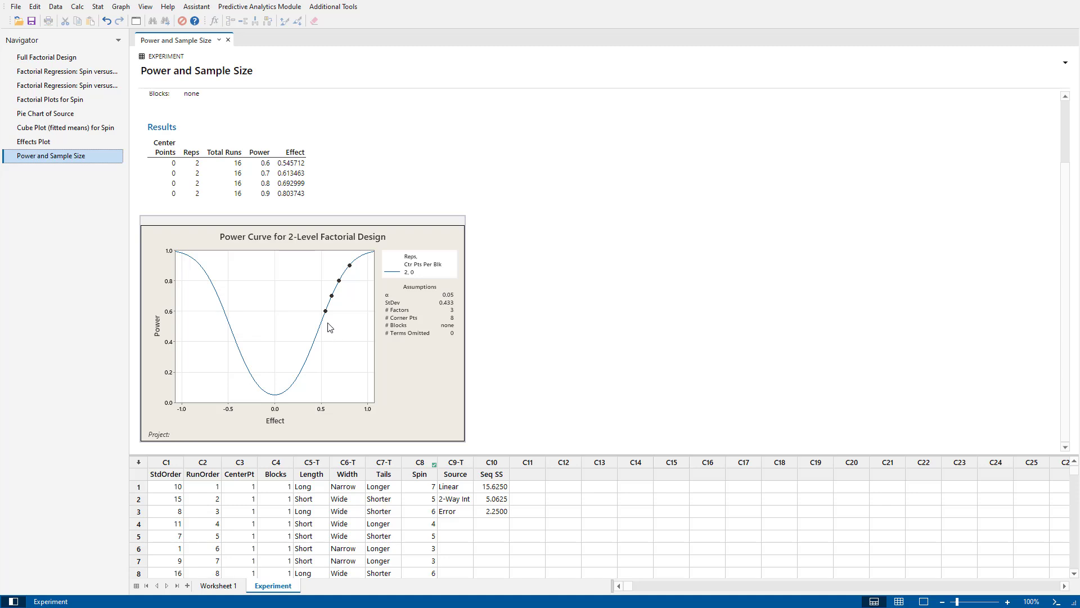
pyautogui.moveTo(326, 313)
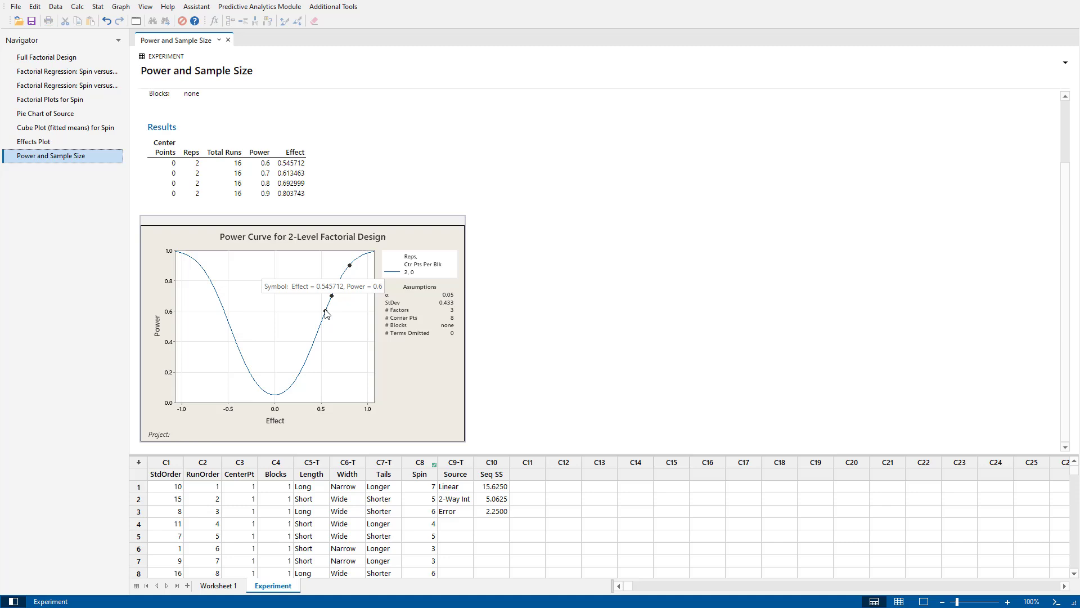